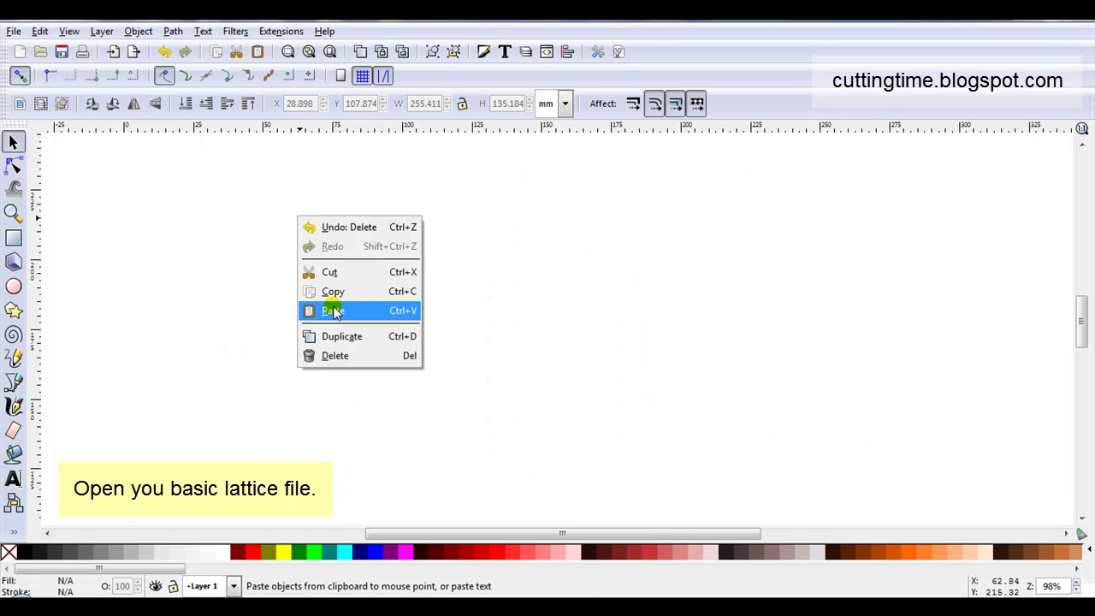
Paste the 190 mm square lattice, move it to the right of the canvas, and deselect it
left_click(333, 310)
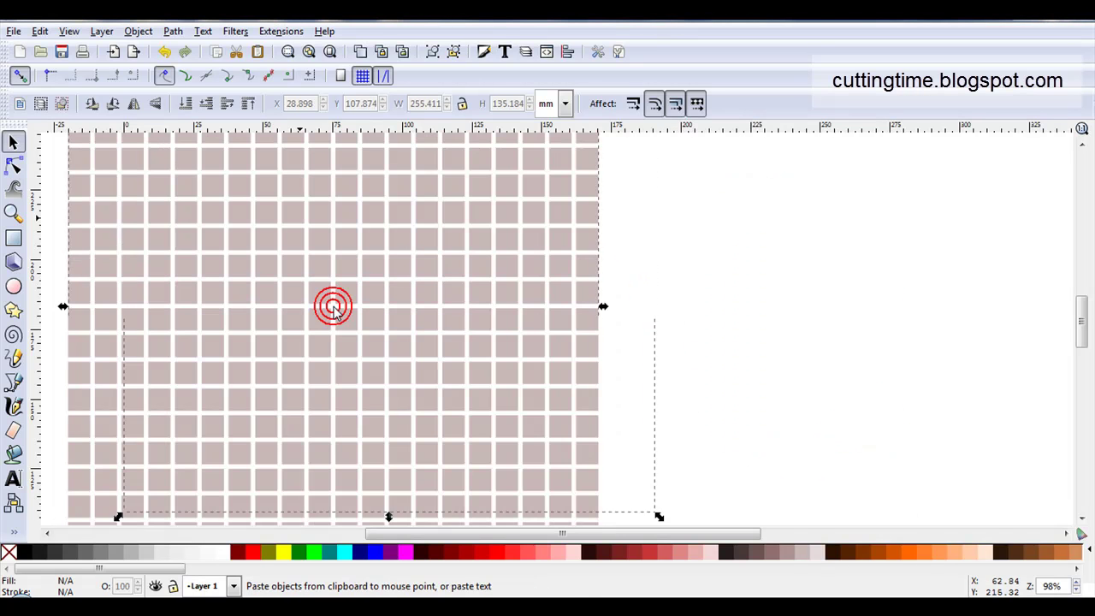
scroll(386, 283, "down", 2)
left_click_drag(379, 283, 696, 300)
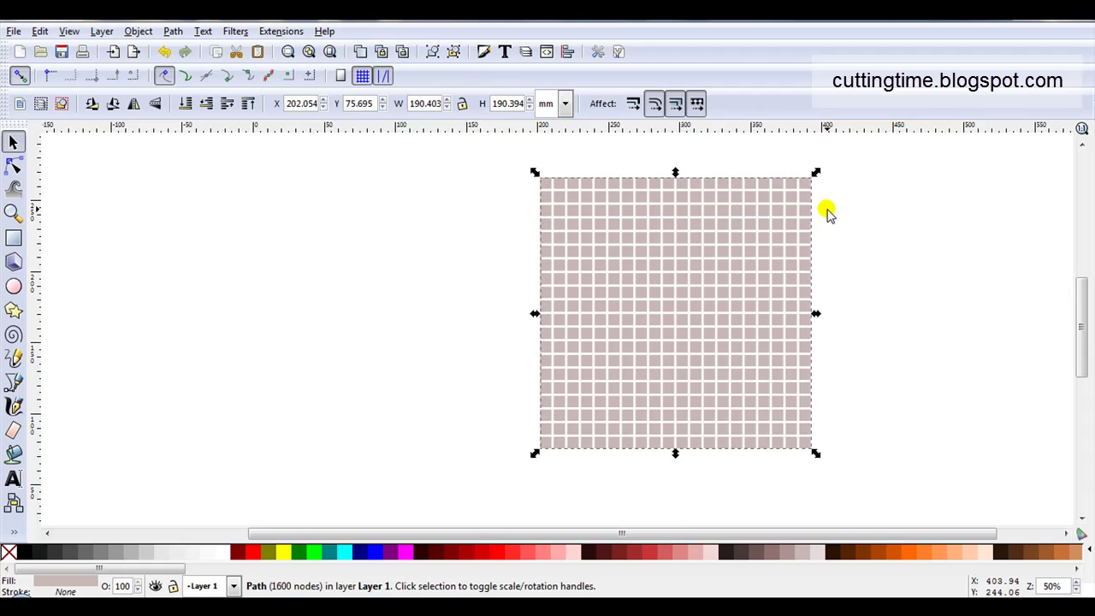
scroll(827, 211, "up", 1)
scroll(826, 211, "down", 1)
left_click(542, 247)
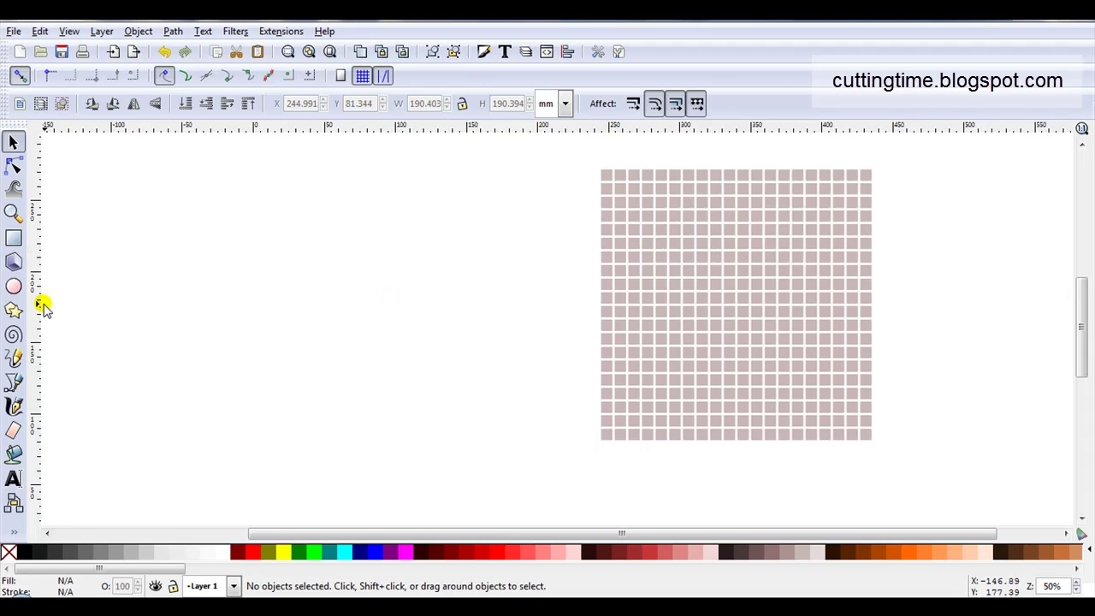
Draw a roughly 91 × 124 mm black ellipse, duplicate it, and set both side by side
left_click(14, 288)
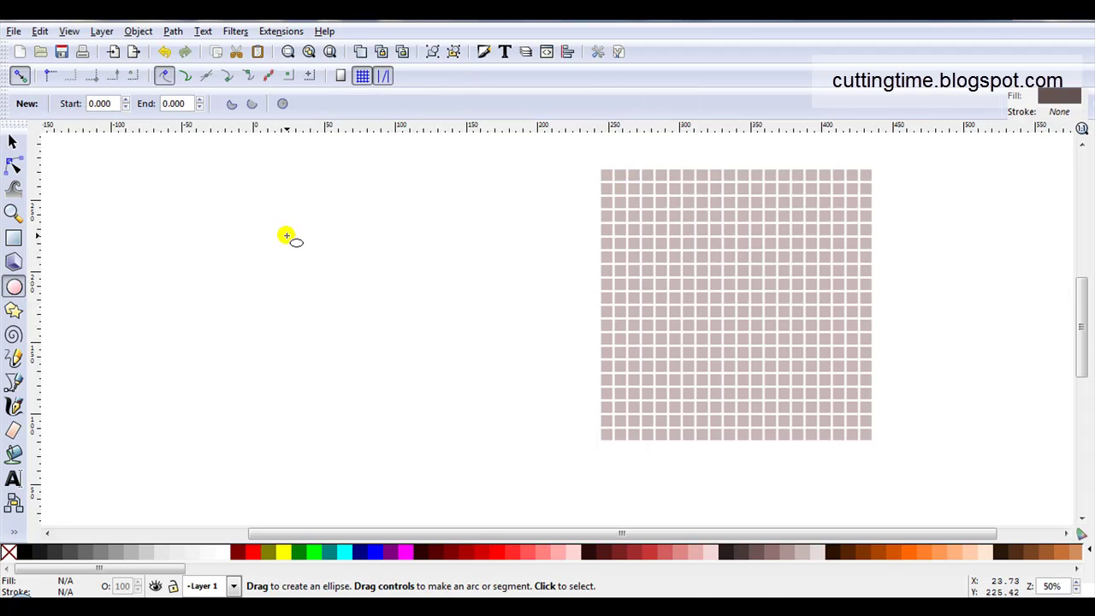
left_click_drag(286, 235, 415, 412)
left_click(10, 144)
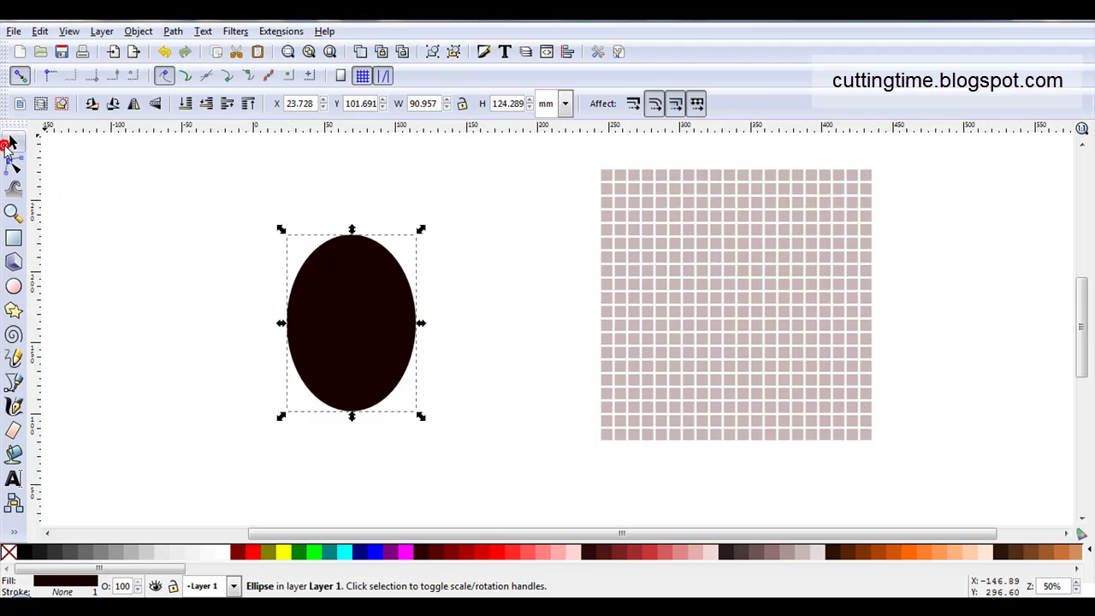
left_click(350, 52)
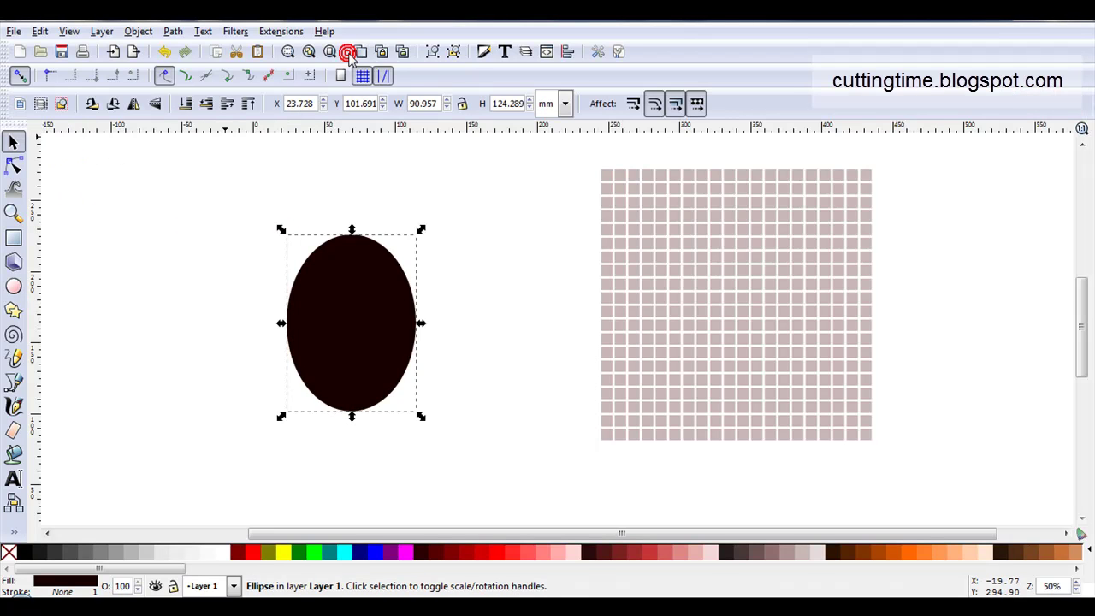
left_click_drag(364, 281, 212, 246)
left_click_drag(330, 290, 343, 258)
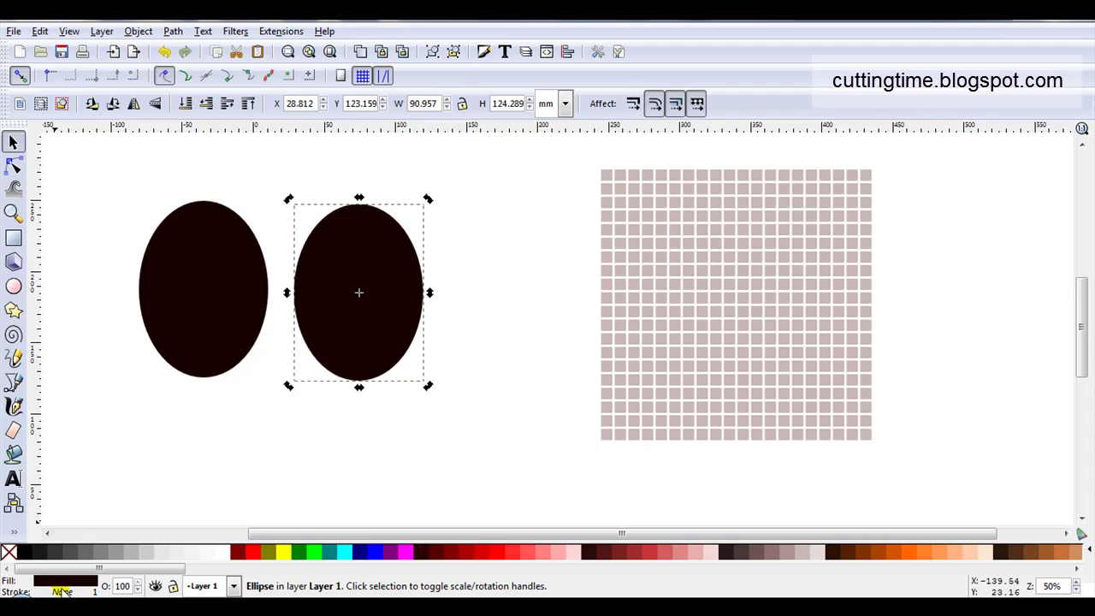
left_click(187, 336)
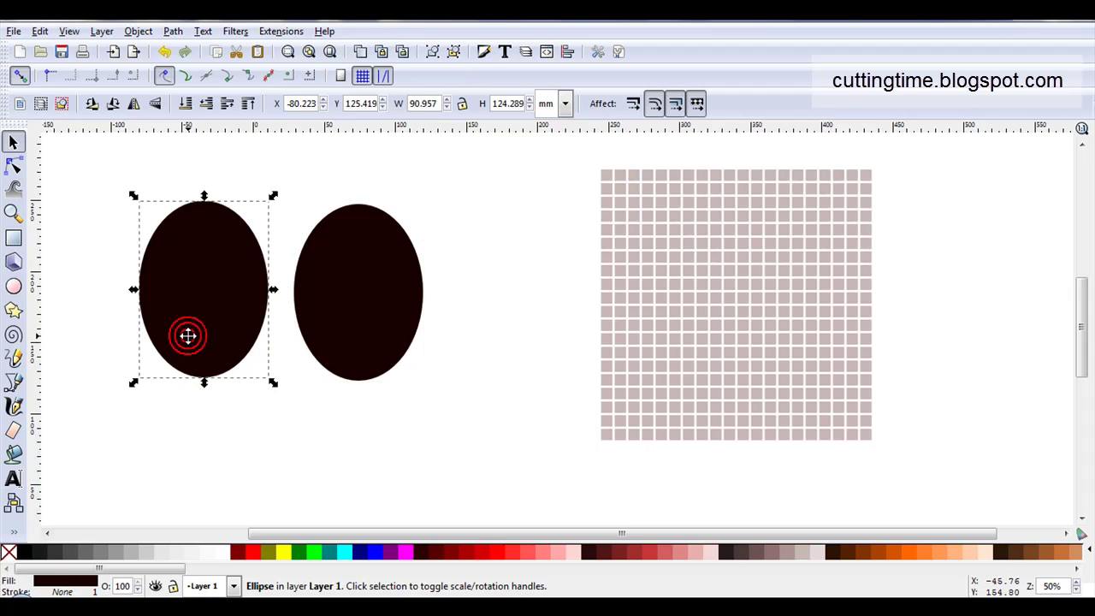
Give the left ellipse no fill and a flat black stroke 2.682 mm wide
left_click(483, 53)
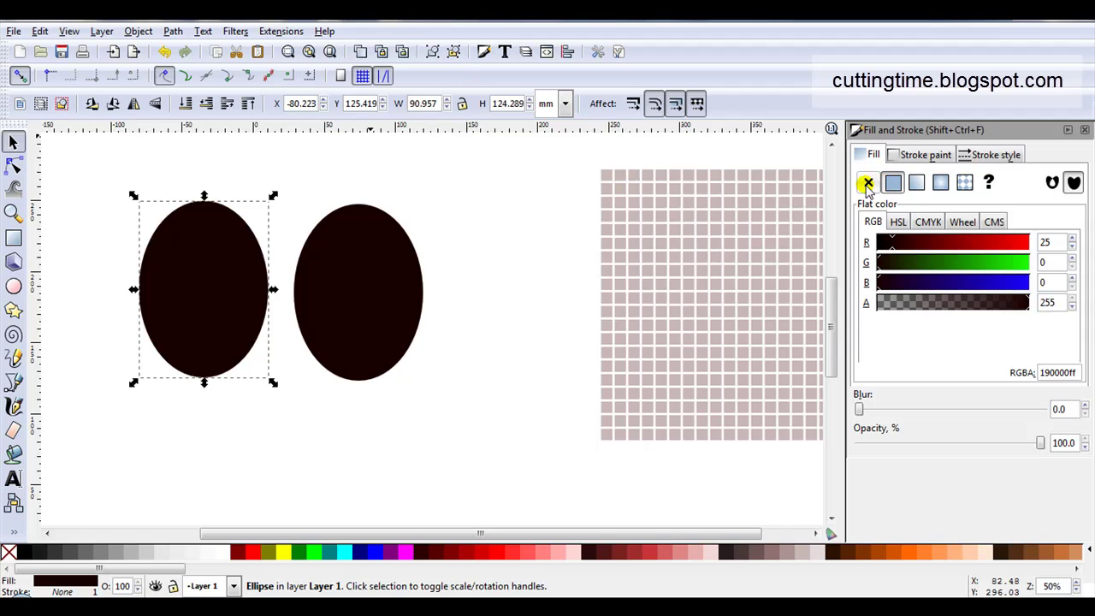
left_click(868, 182)
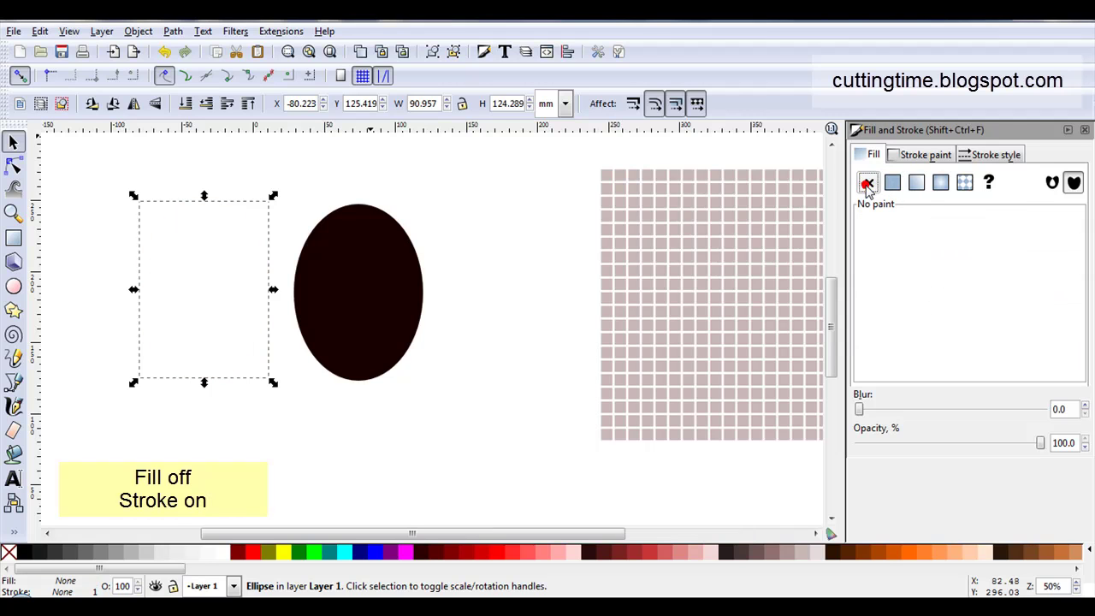
left_click(914, 157)
left_click(891, 182)
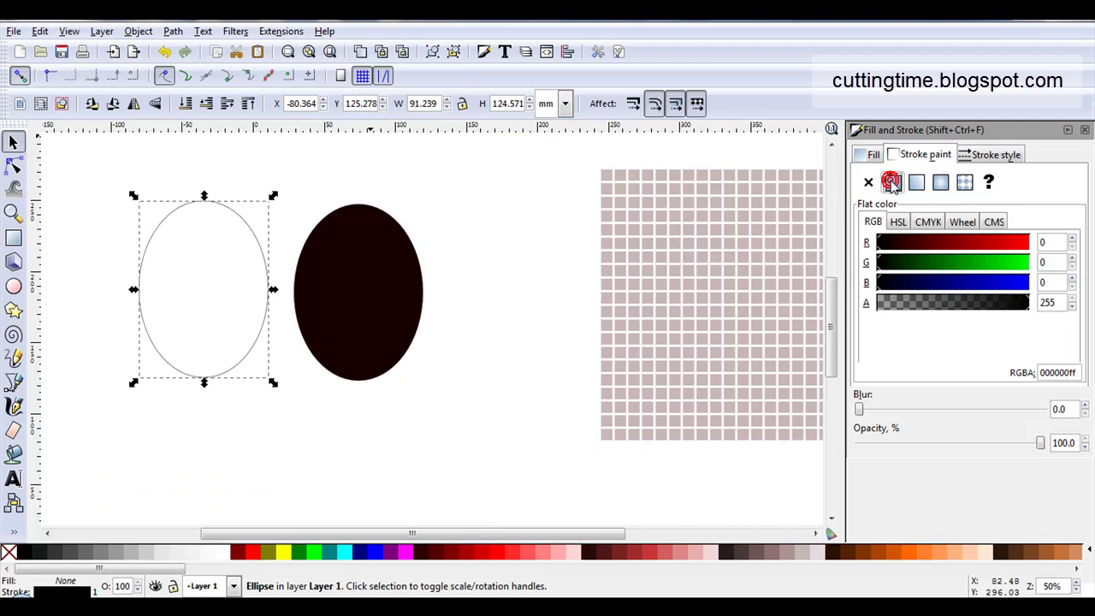
left_click(994, 155)
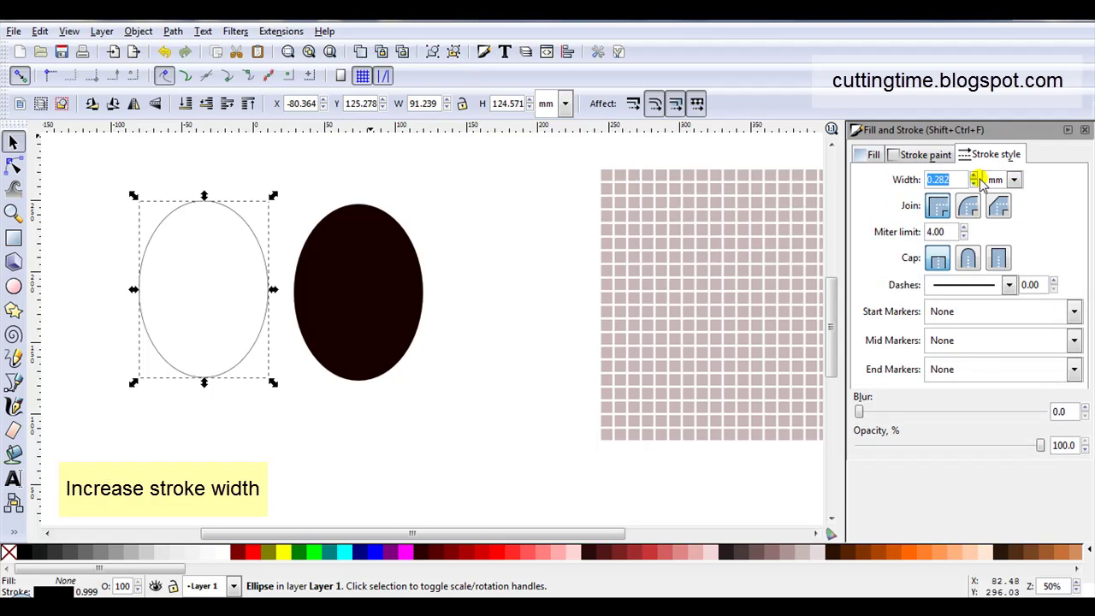
left_click(973, 176)
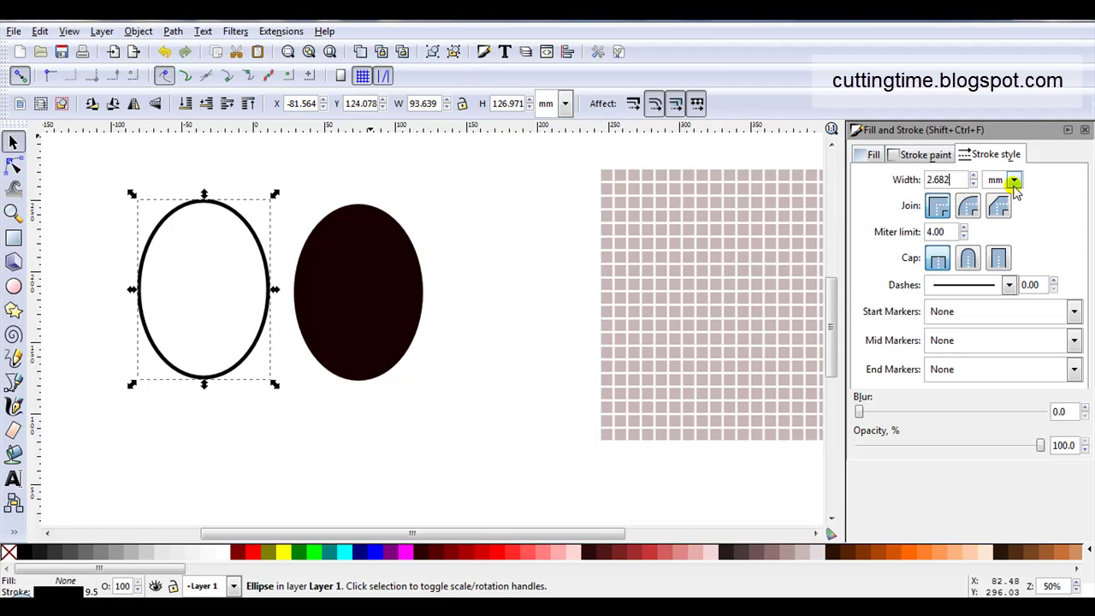
key("plus")
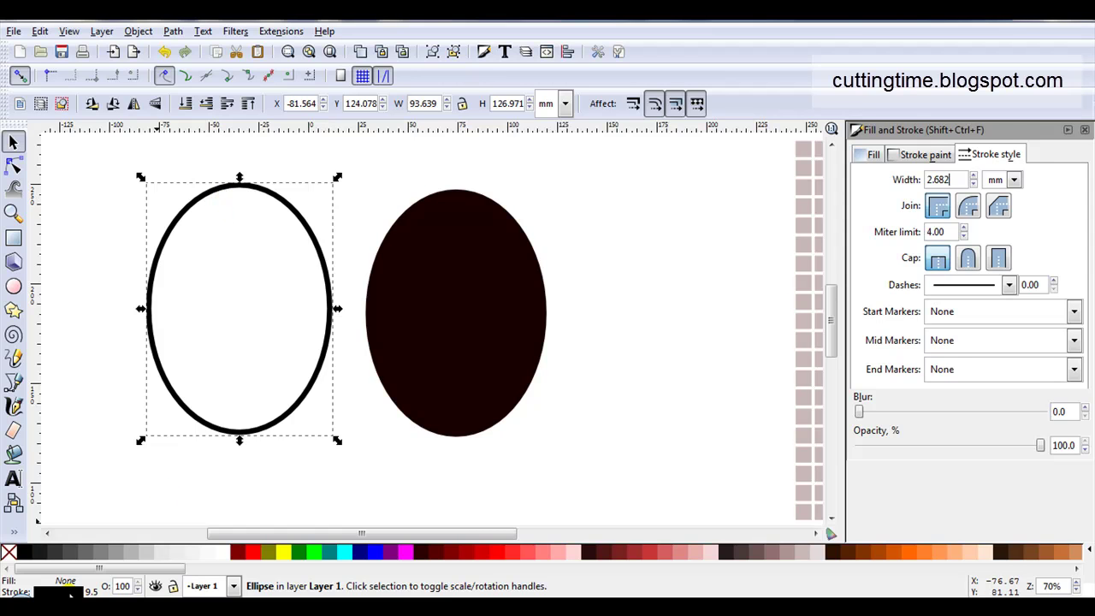
Apply Stroke to Path to the outlined ellipse, producing a 16-node filled path
left_click(41, 583)
left_click(171, 31)
left_click(196, 71)
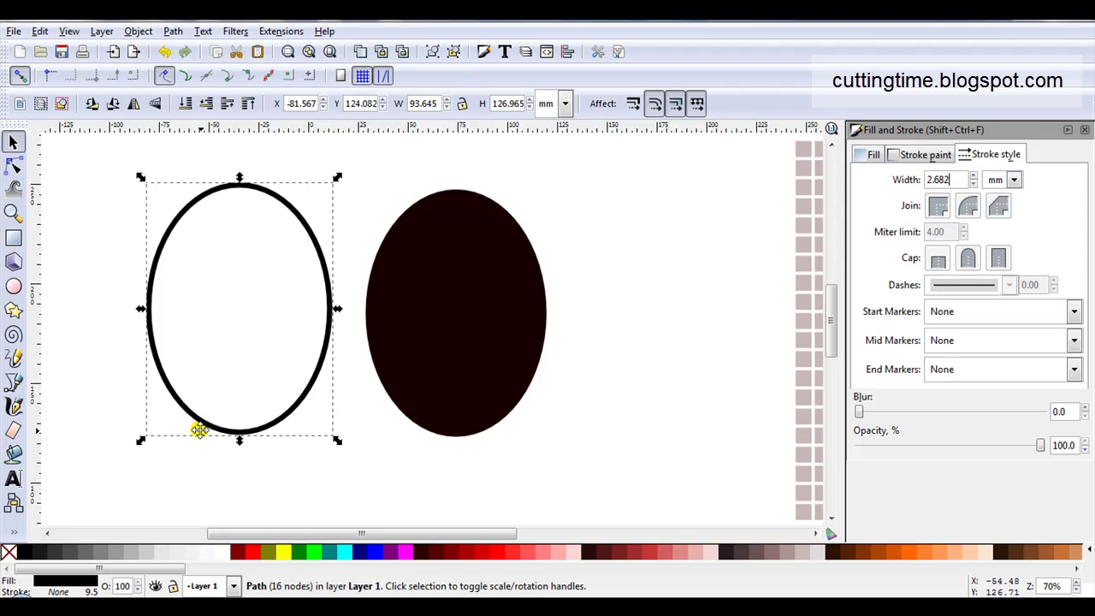
left_click_drag(199, 431, 146, 391)
scroll(146, 391, "down", 2)
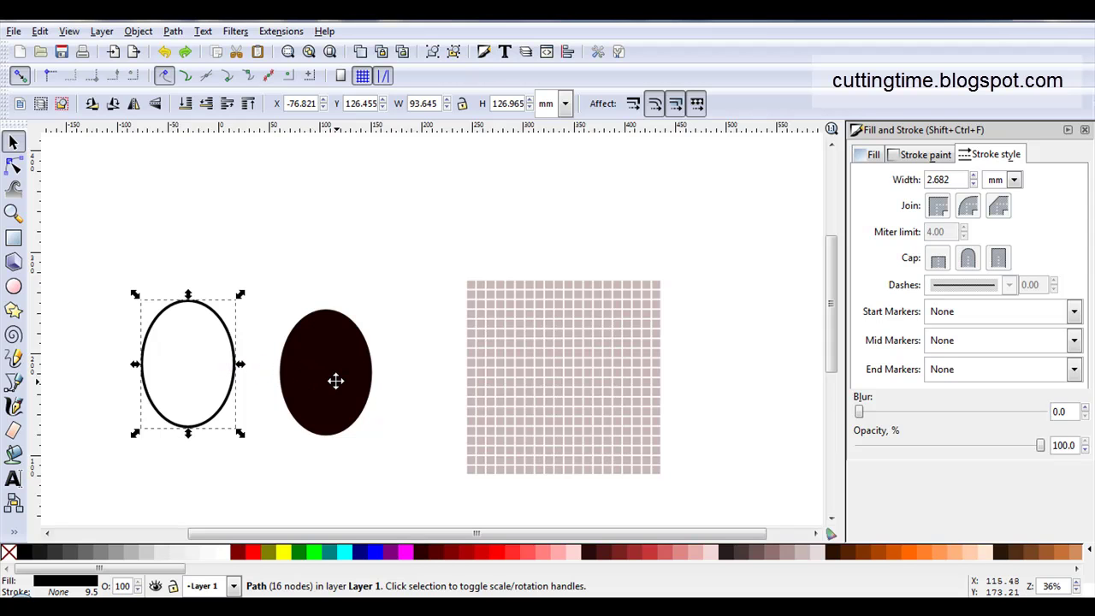
Move the solid ellipse onto the lattice and centre it there
left_click(335, 380)
left_click_drag(335, 380, 576, 383)
left_click_drag(426, 254, 695, 481)
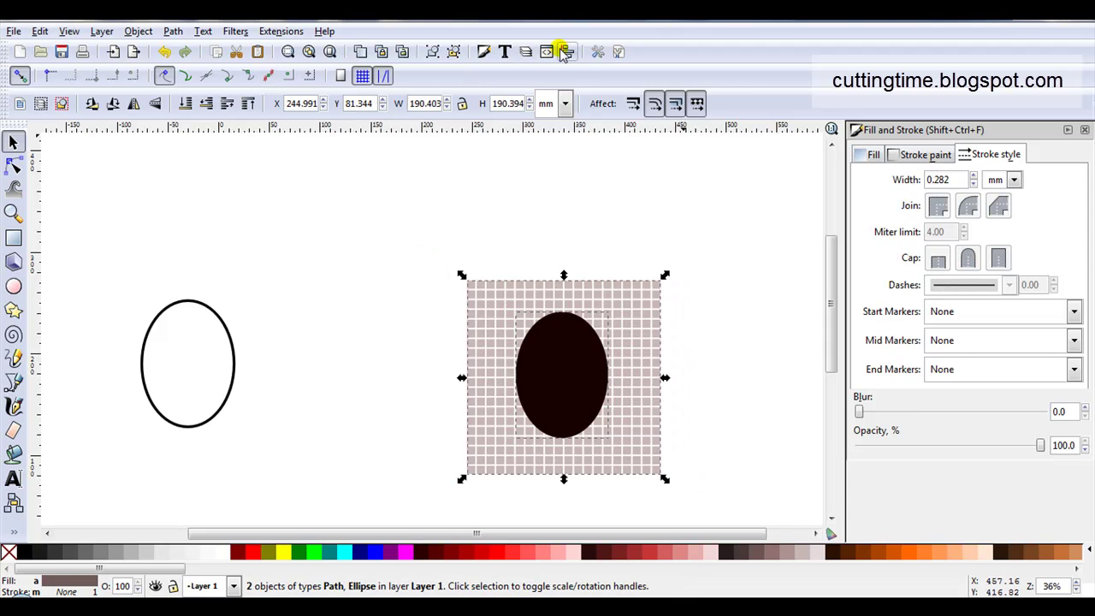
left_click(919, 232)
left_click(919, 205)
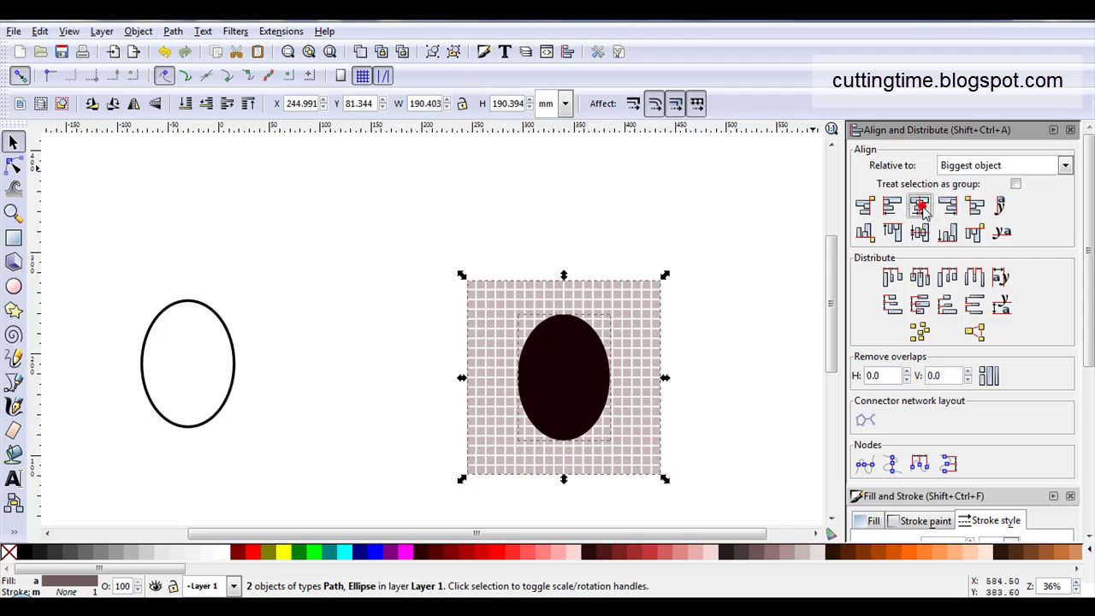
Lower the solid ellipse beneath the lattice in the stacking order
scroll(723, 399, "up", 1)
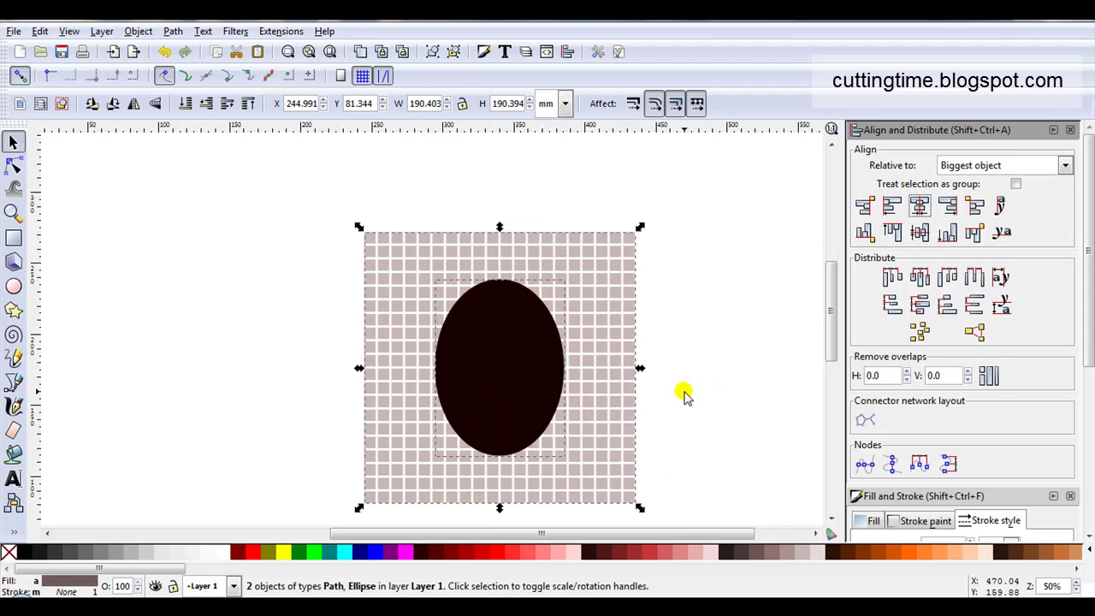
scroll(684, 392, "up", 1)
left_click(685, 363)
left_click(444, 331)
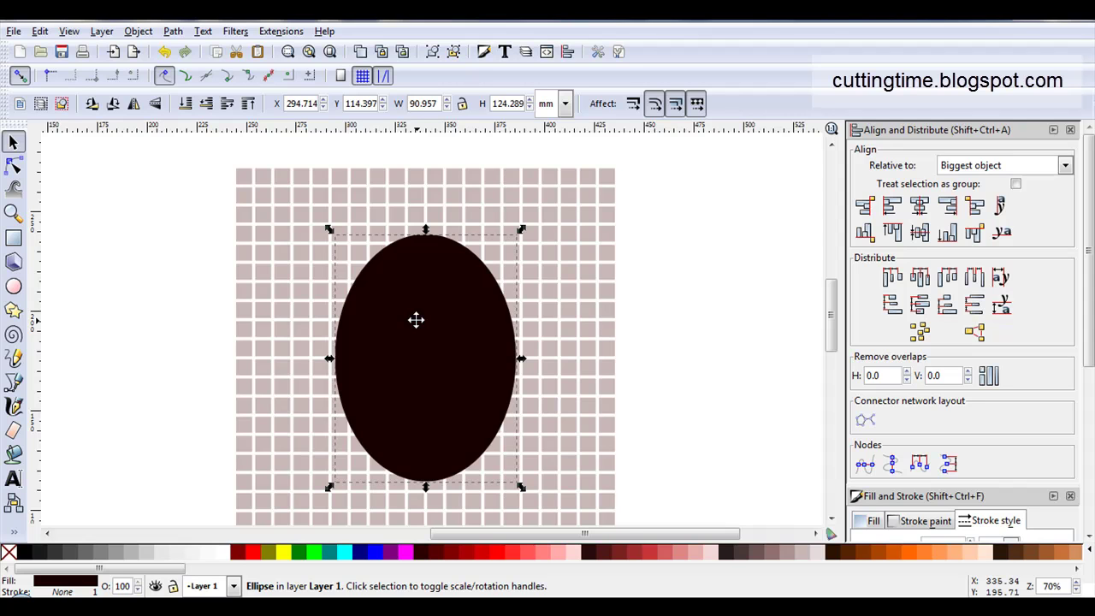
left_click(185, 106)
scroll(232, 185, "down", 2, "ctrl")
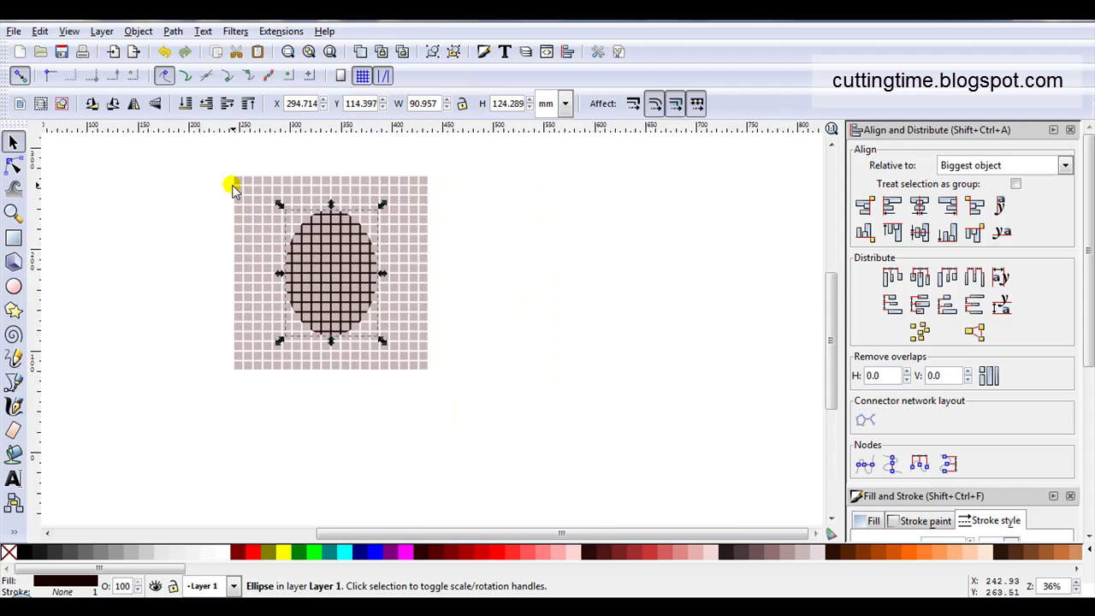
left_click_drag(183, 160, 493, 428)
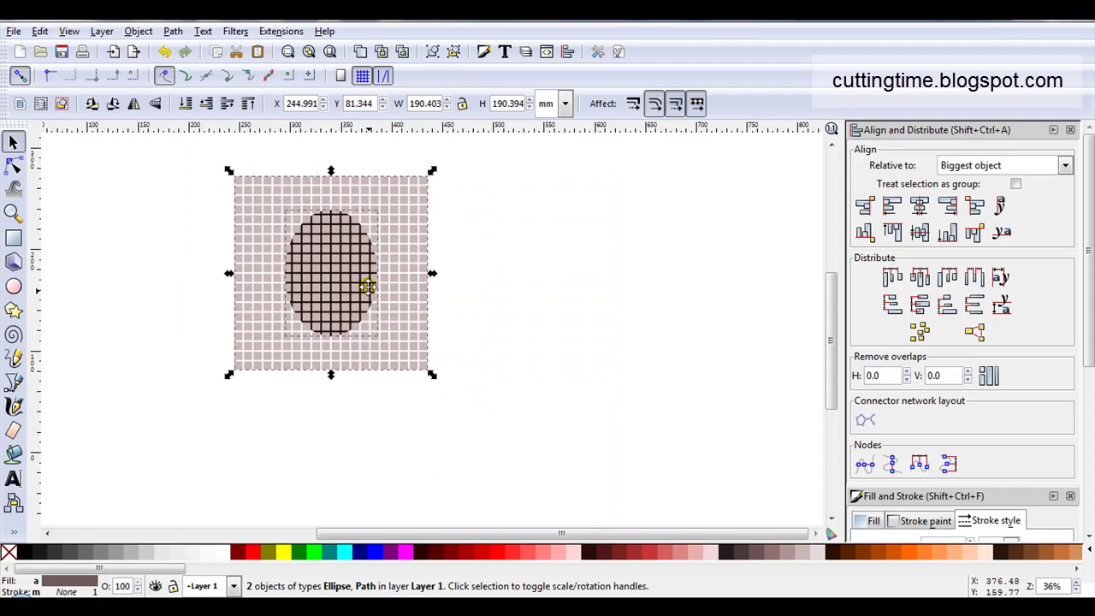
left_click(216, 227)
Apply Path > Difference to the lattice and ellipse, leaving a 460-node oval grid
scroll(218, 229, "up", 2, "ctrl")
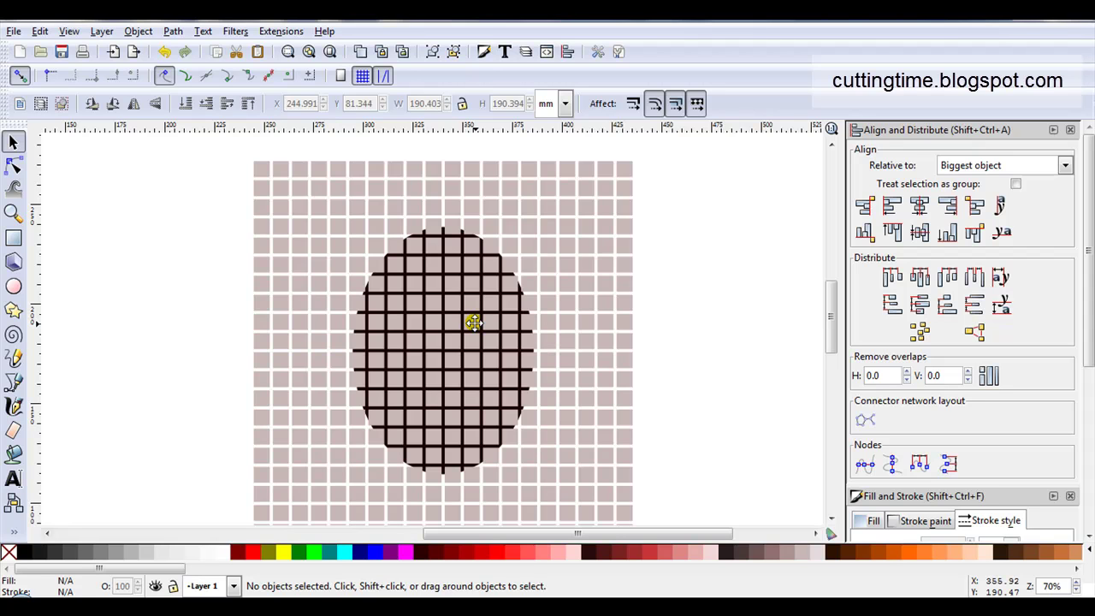
scroll(361, 268, "down", 2)
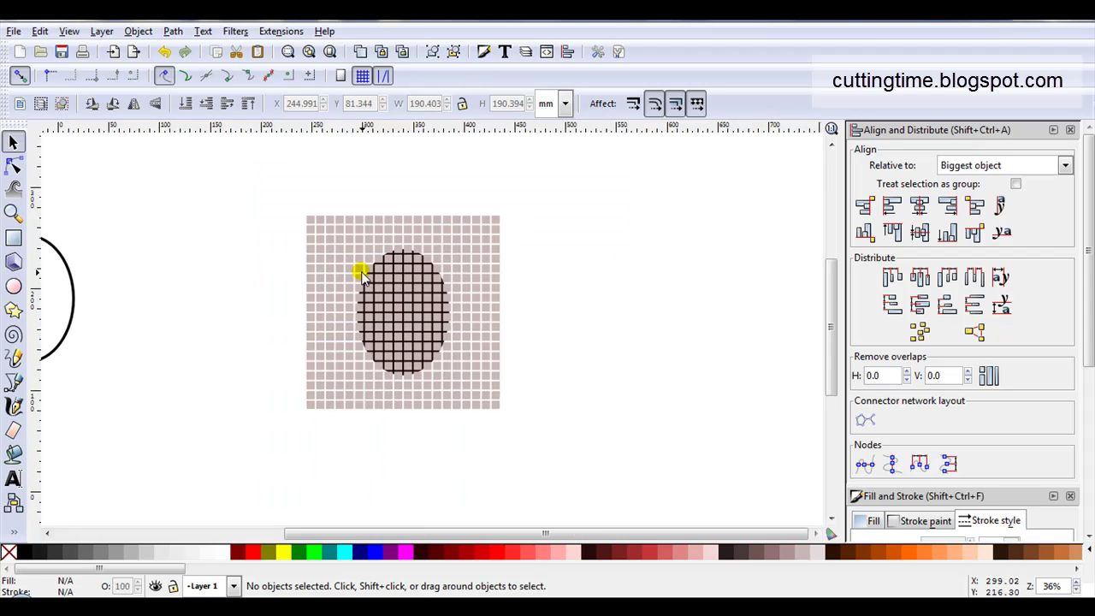
left_click_drag(257, 184, 580, 475)
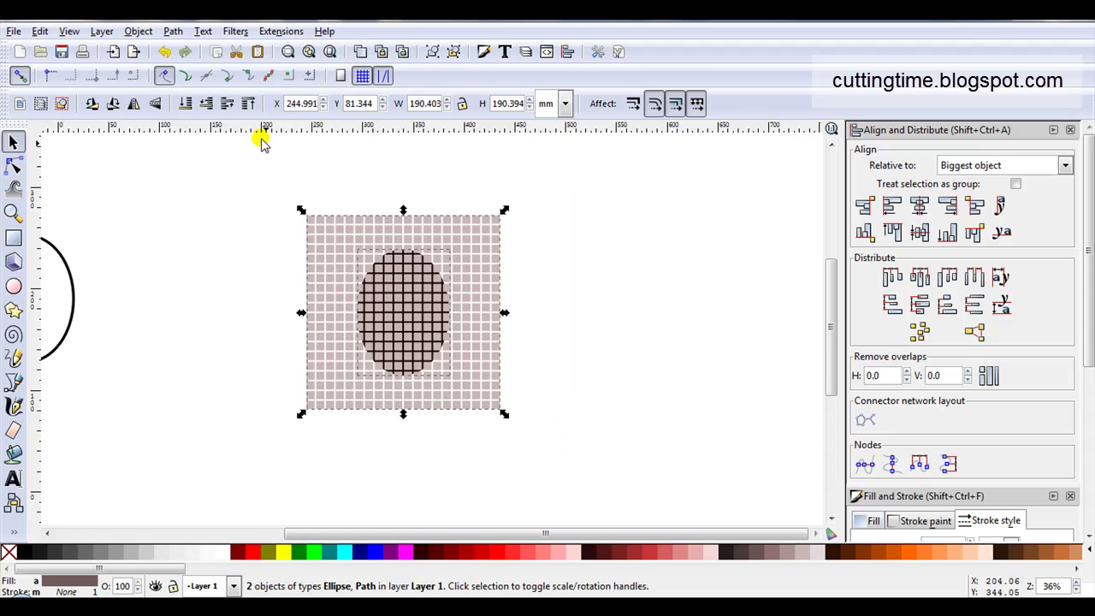
left_click(171, 32)
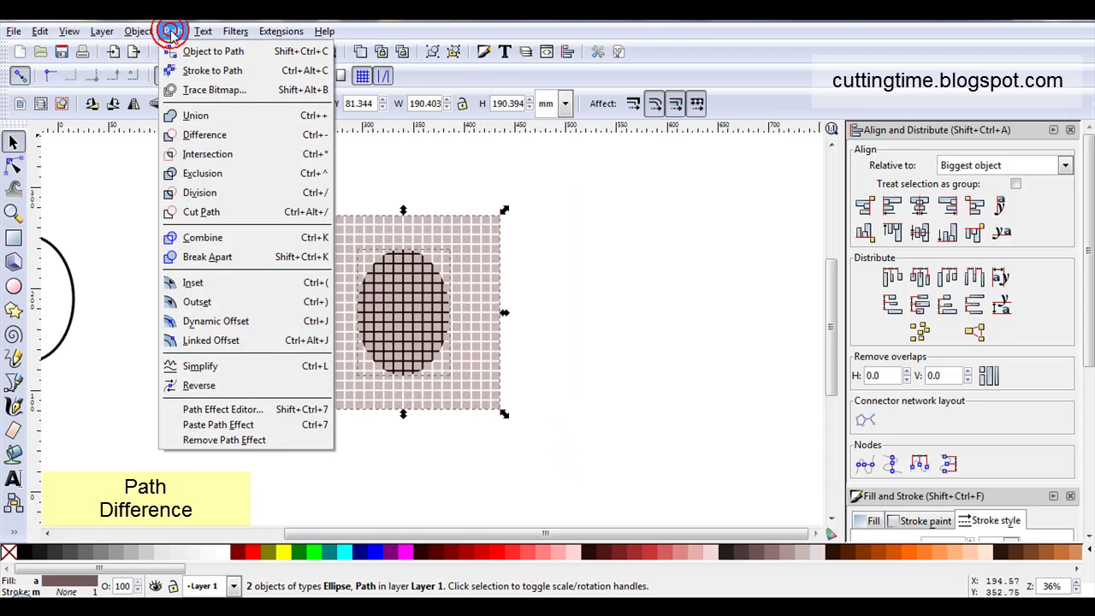
left_click(210, 135)
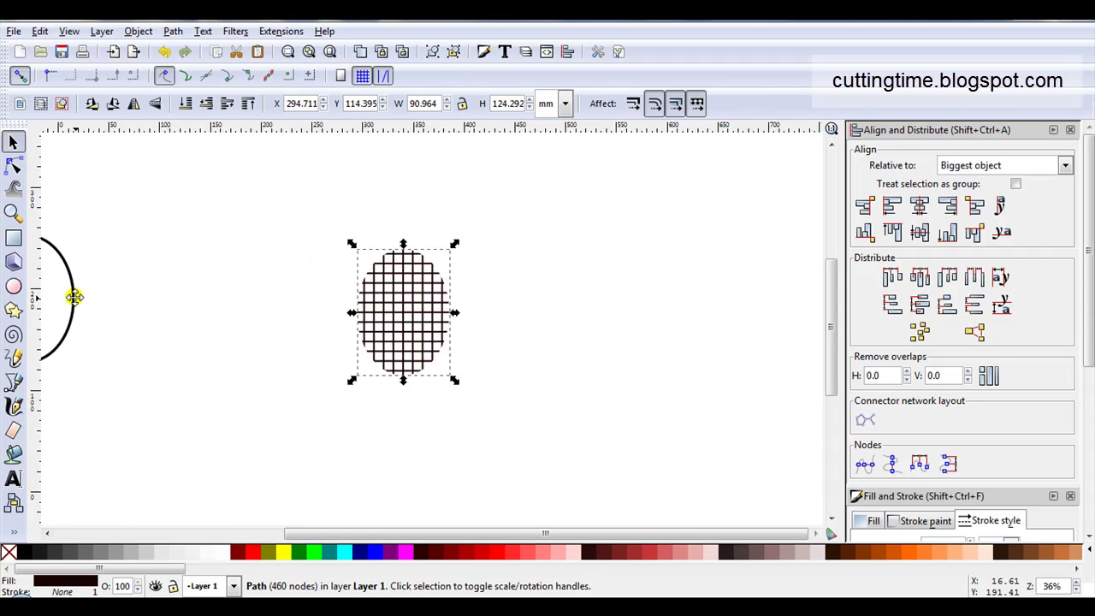
Centre the thick ellipse outline on the oval grid and union them into a 456-node path
left_click_drag(73, 296, 400, 312)
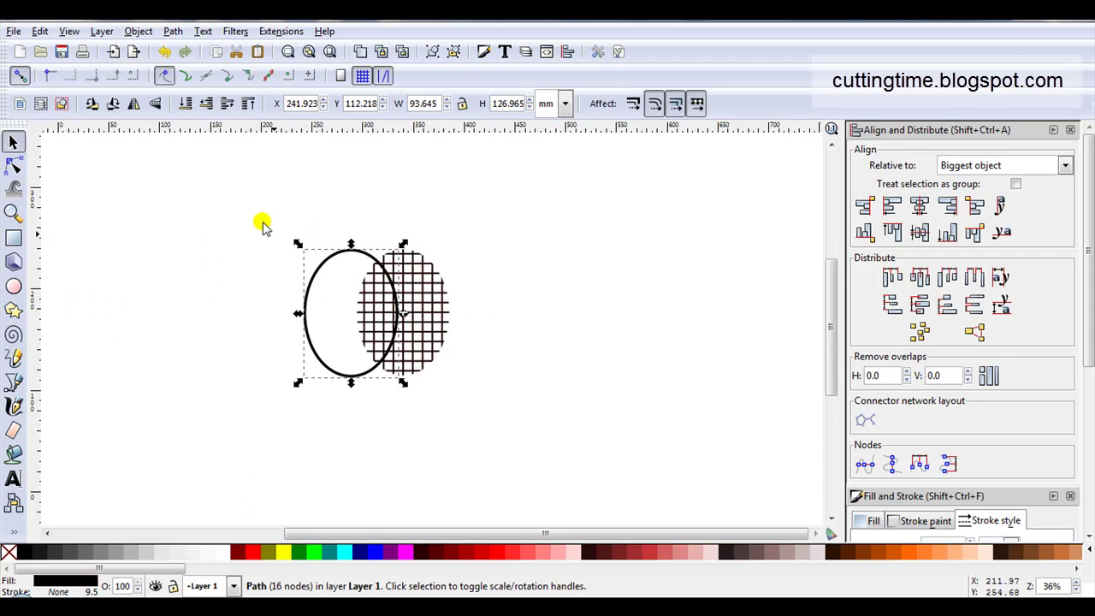
left_click_drag(248, 198, 506, 434)
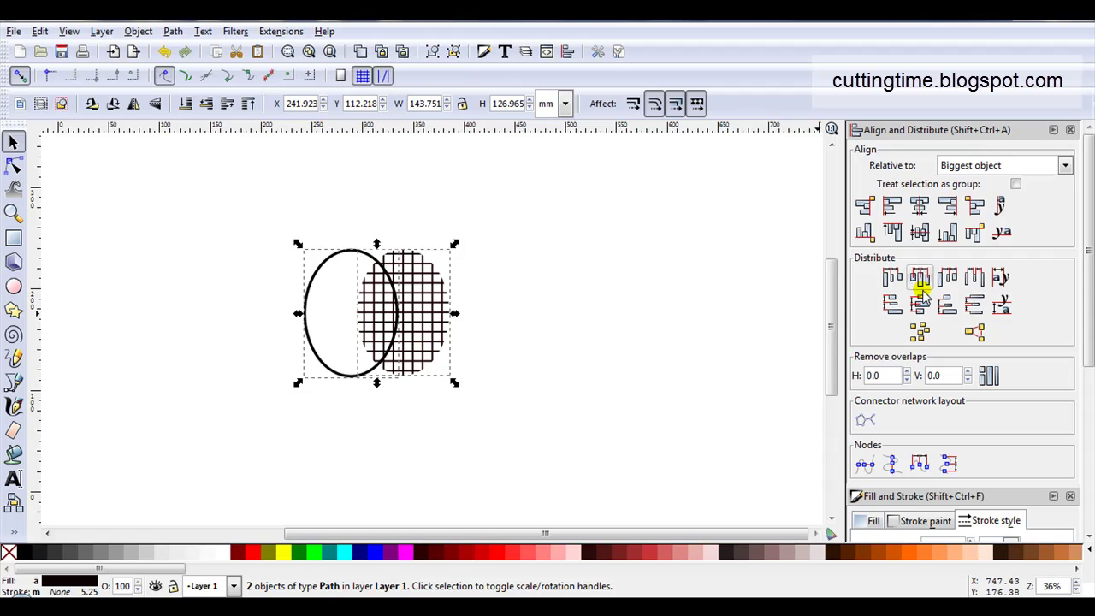
left_click(918, 232)
left_click(919, 207)
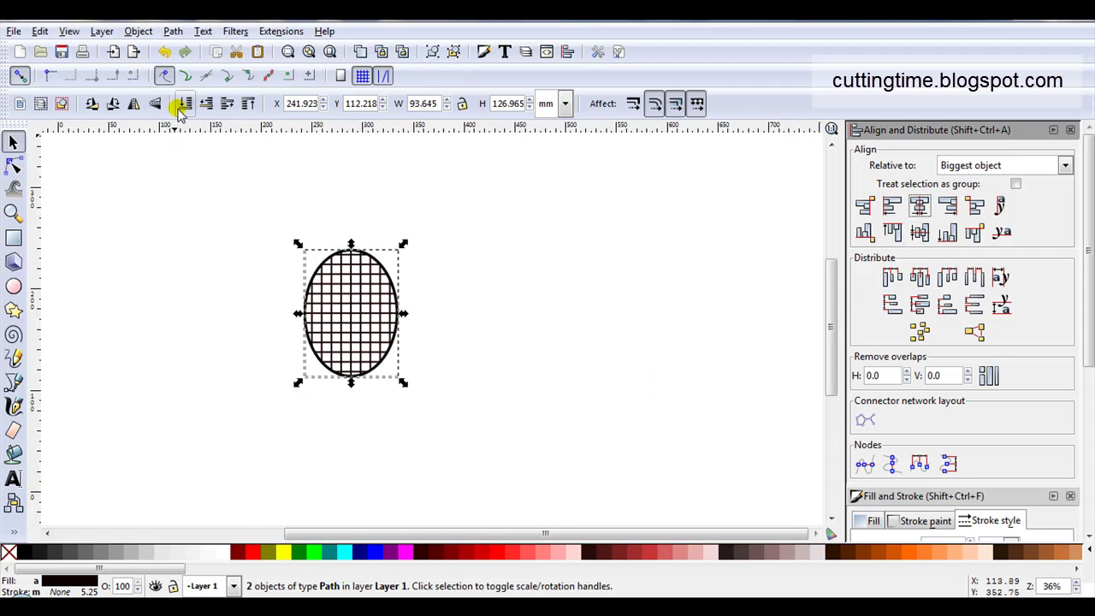
left_click(171, 31)
left_click(198, 115)
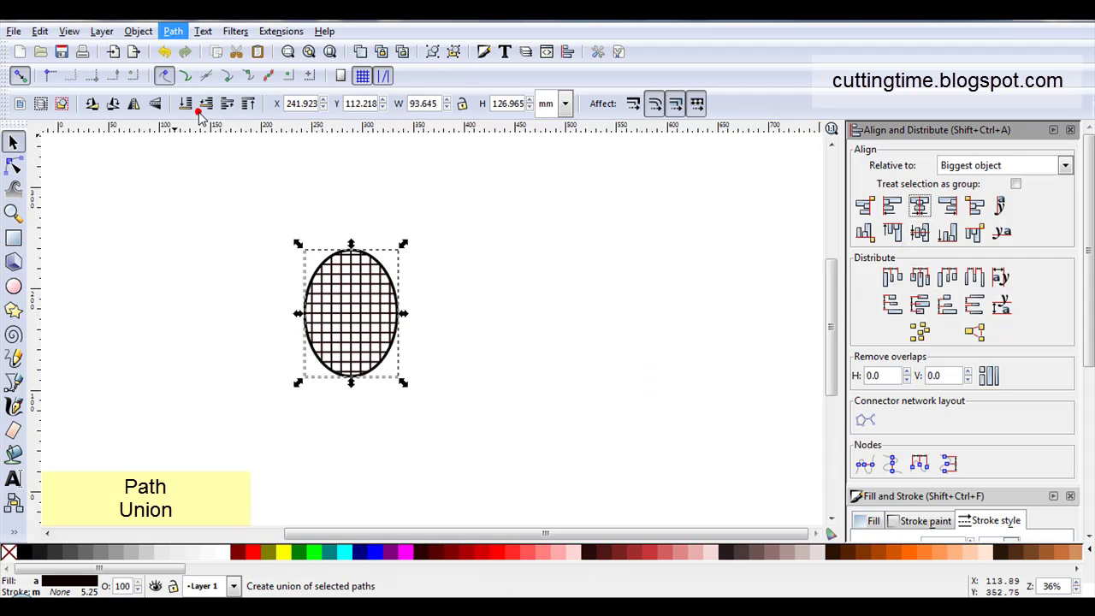
Paste a fresh 1600-node square lattice and move it to the right side
scroll(315, 327, "up", 2)
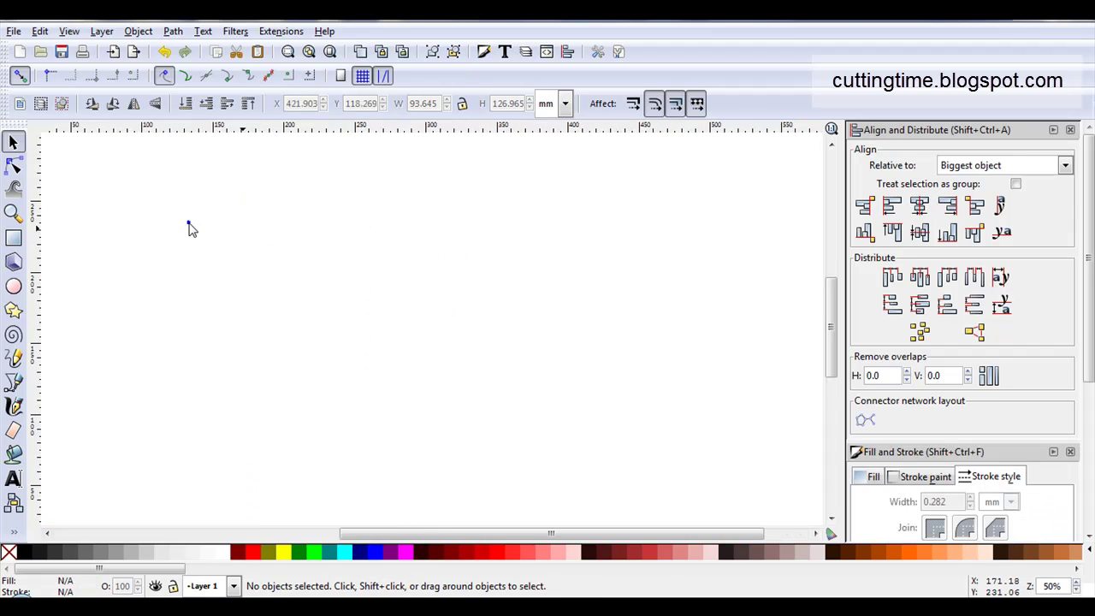
right_click(188, 224)
left_click(216, 316)
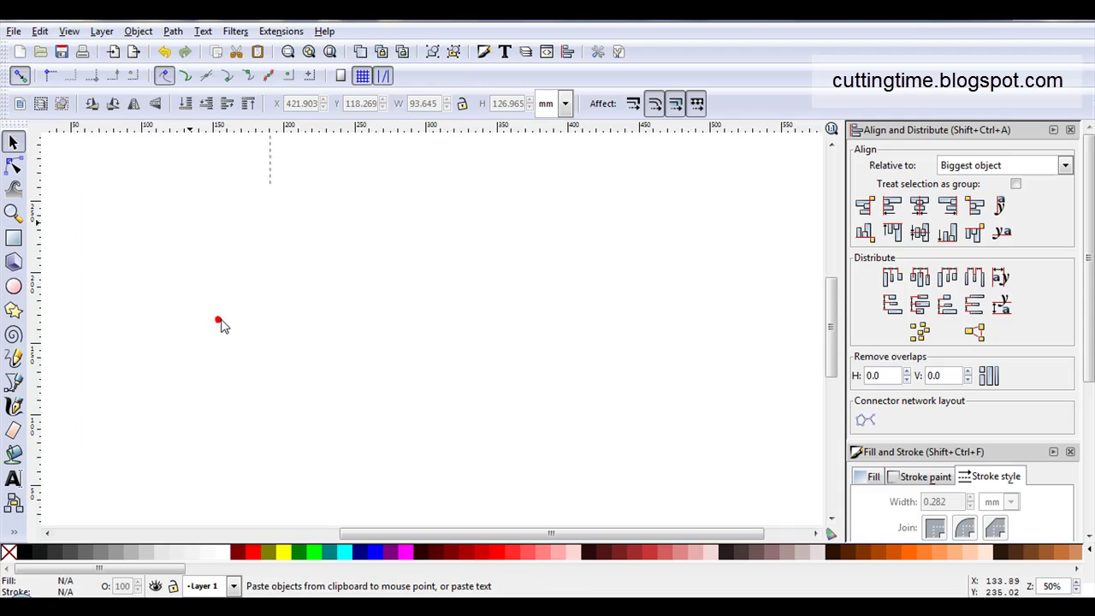
left_click_drag(251, 300, 660, 288)
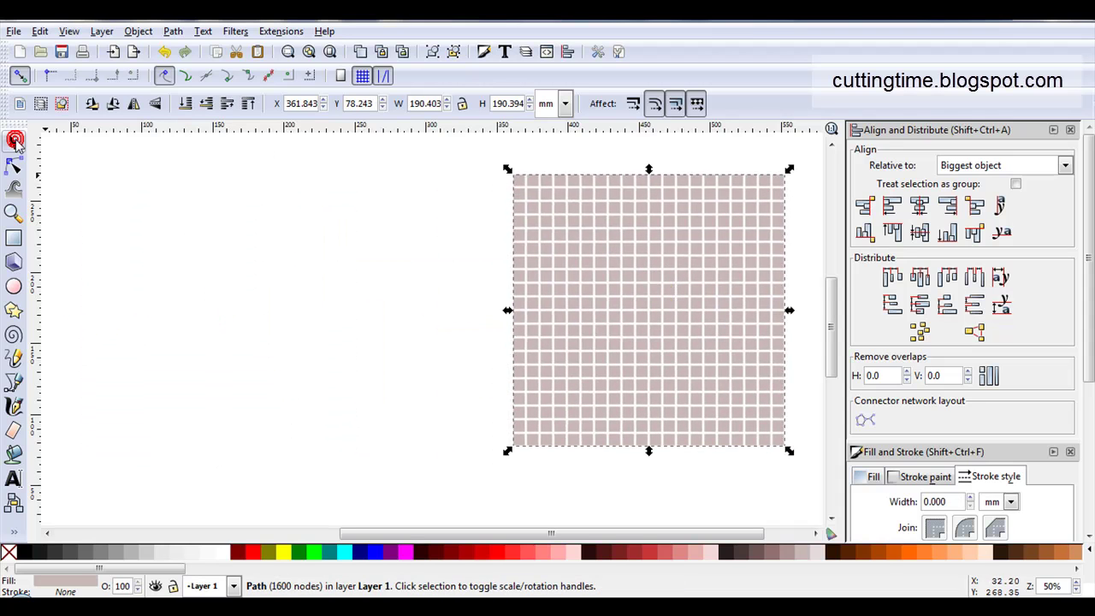
Draw a black-outlined square on the left of the page
left_click(15, 240)
left_click_drag(253, 232, 368, 333)
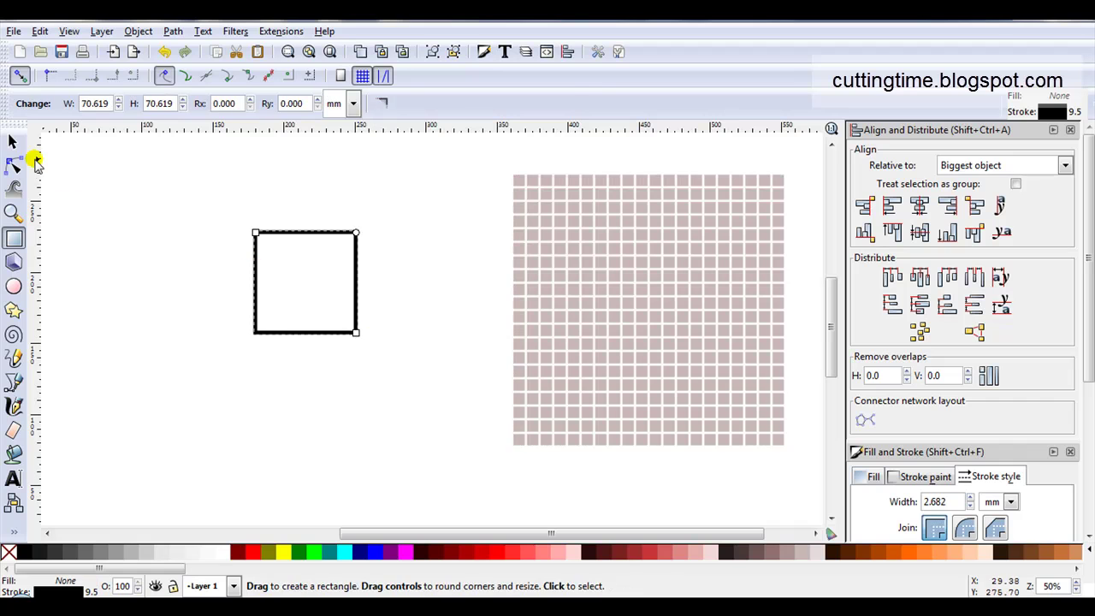
left_click(14, 142)
Rotate the square 45° and stretch it into a 102.552 × 144.923 mm diamond
left_click(318, 227)
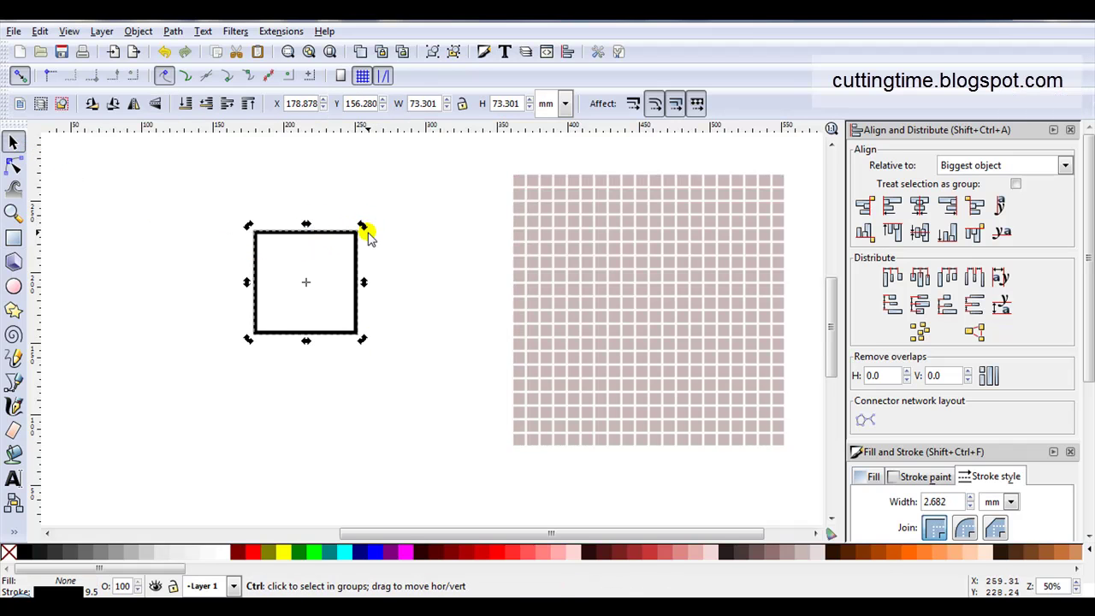
left_click_drag(368, 231, 359, 271)
left_click(342, 328)
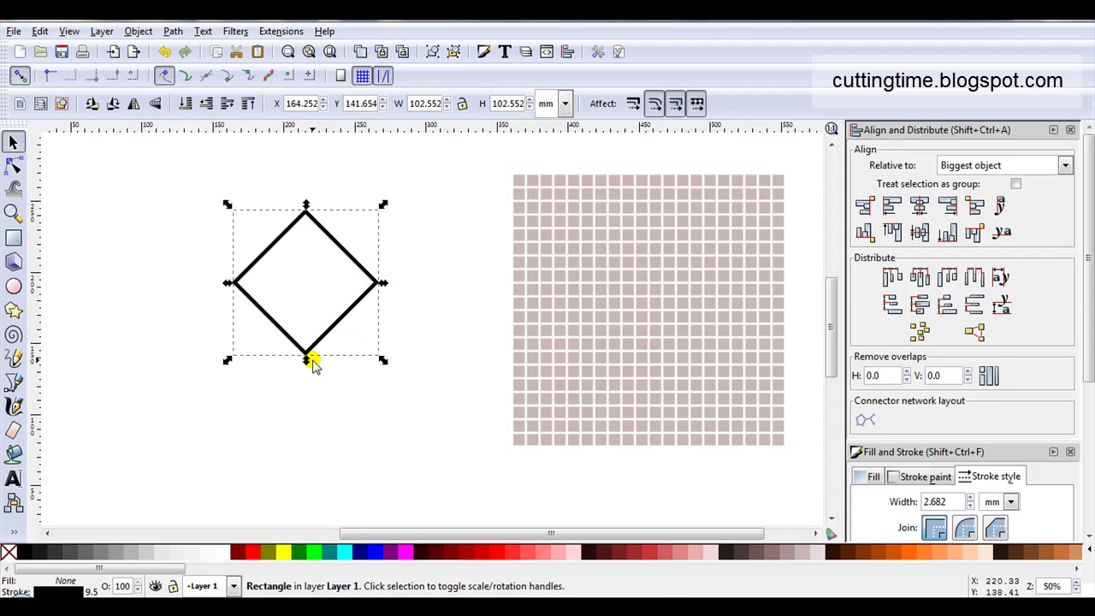
left_click_drag(306, 360, 264, 408)
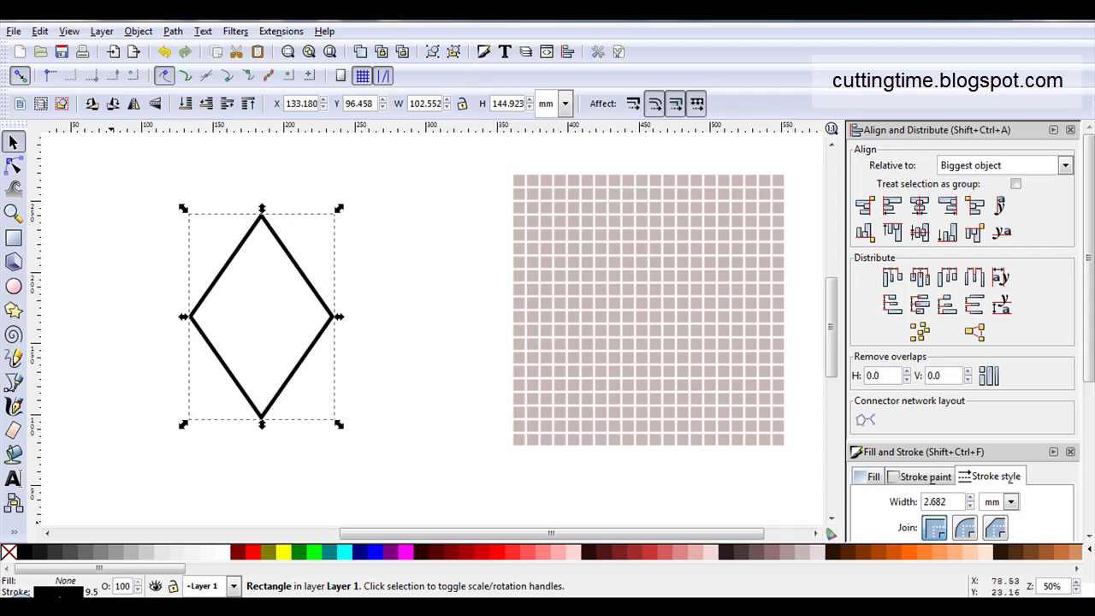
Place a duplicate diamond to the right with no stroke and a flat black fill
left_click(357, 53)
left_click_drag(248, 238, 408, 218)
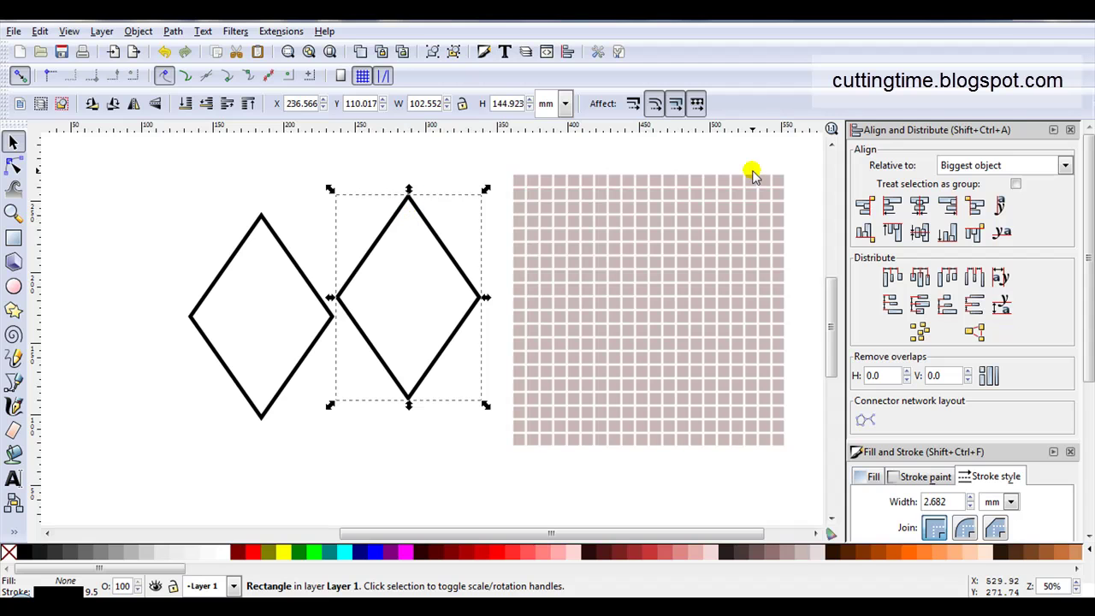
scroll(1086, 265, "down", 5)
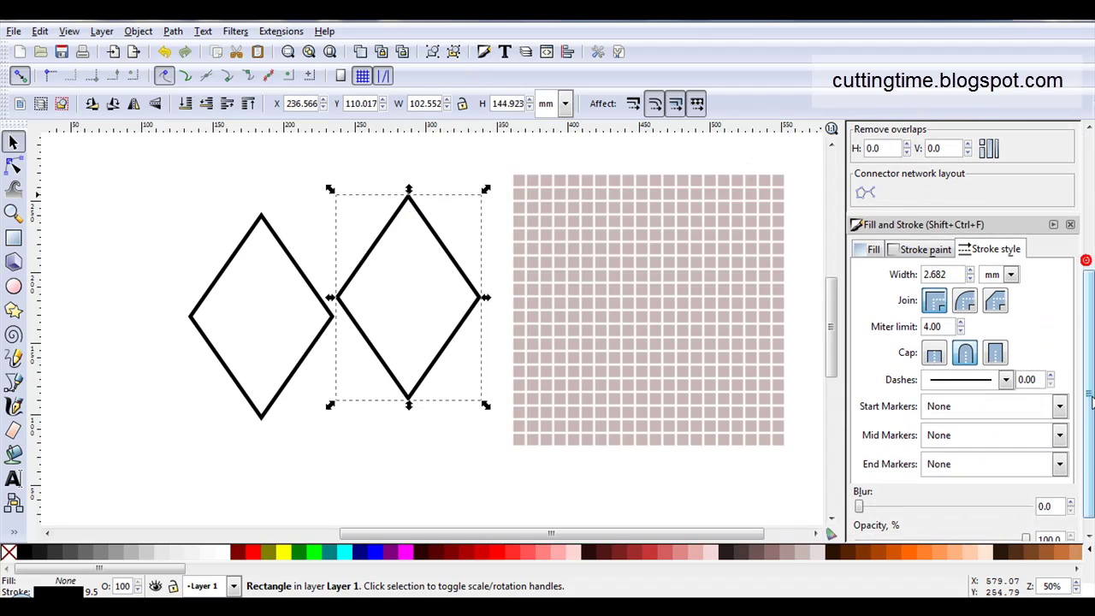
left_click(923, 249)
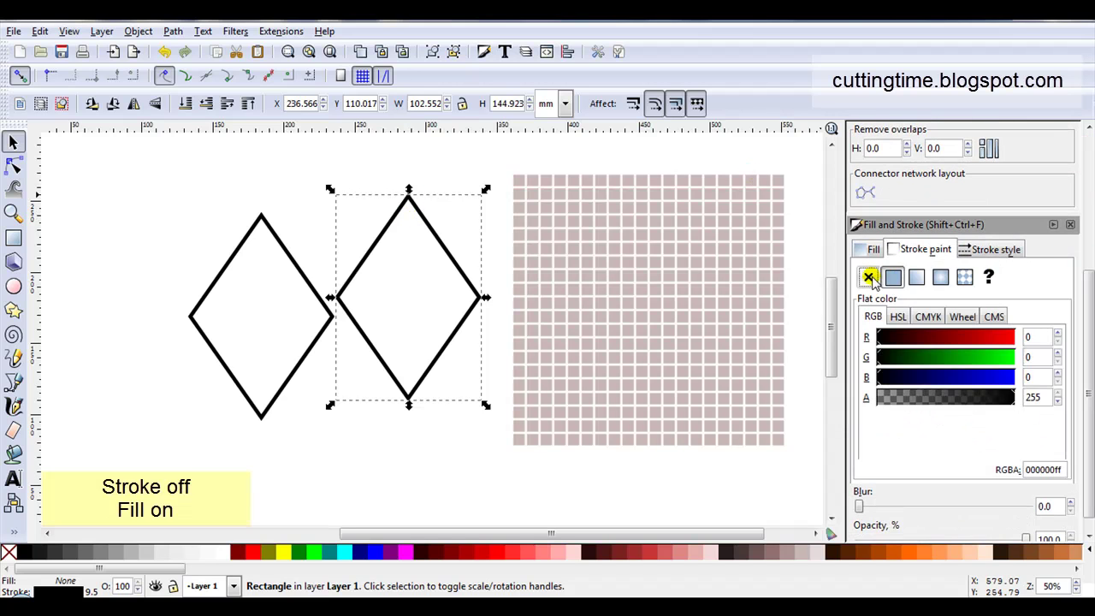
left_click(868, 276)
left_click(869, 248)
left_click(893, 276)
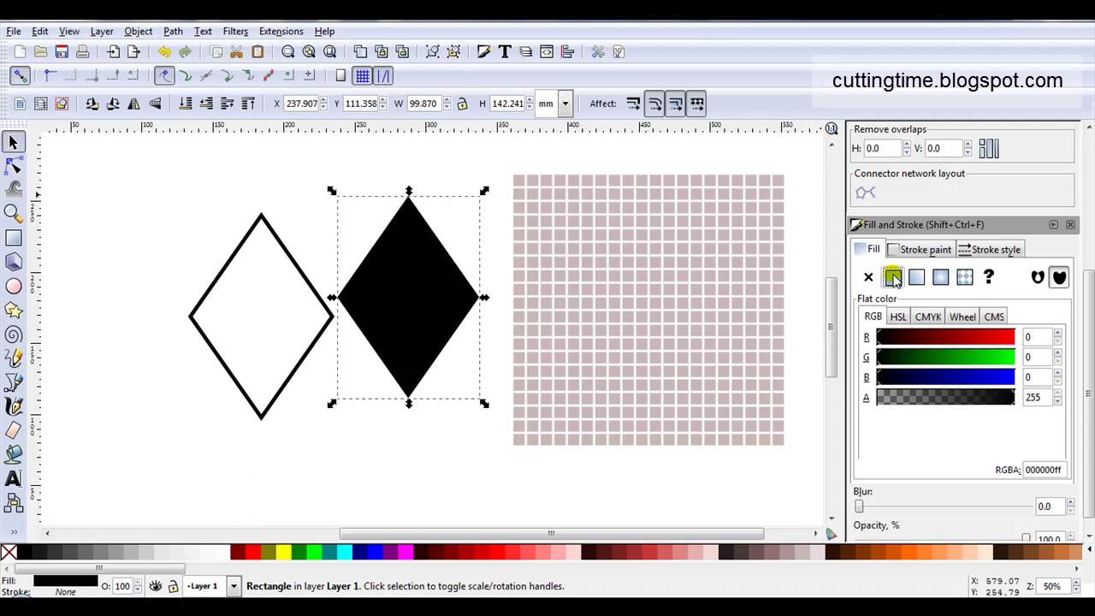
Convert the left diamond's outline to a 17-node filled path with Stroke to Path
left_click(291, 266)
left_click_drag(291, 266, 285, 258)
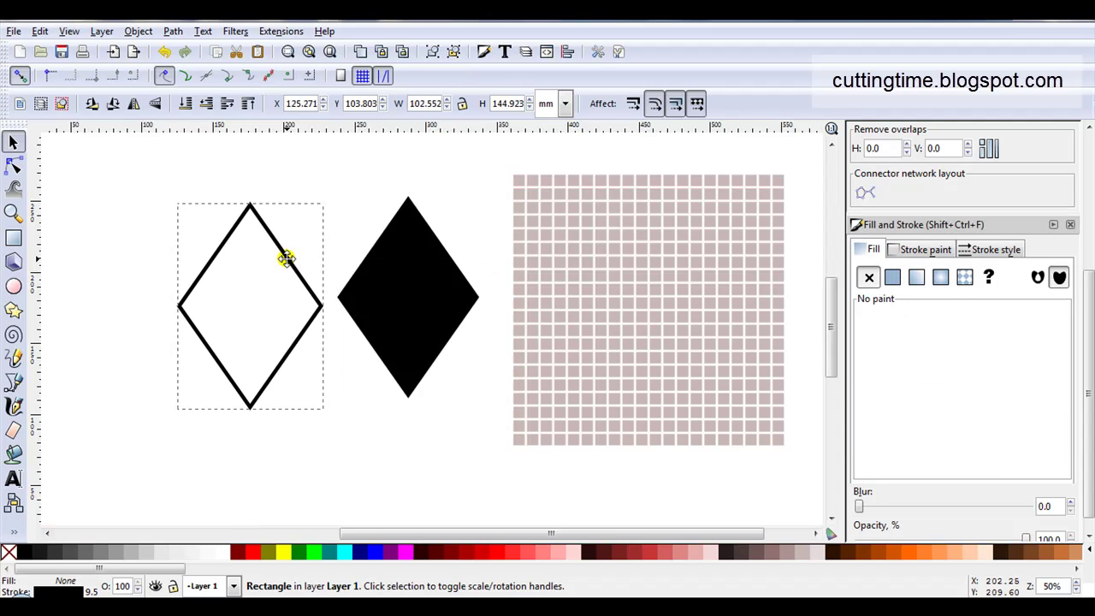
key("Tab")
key("shift+Tab")
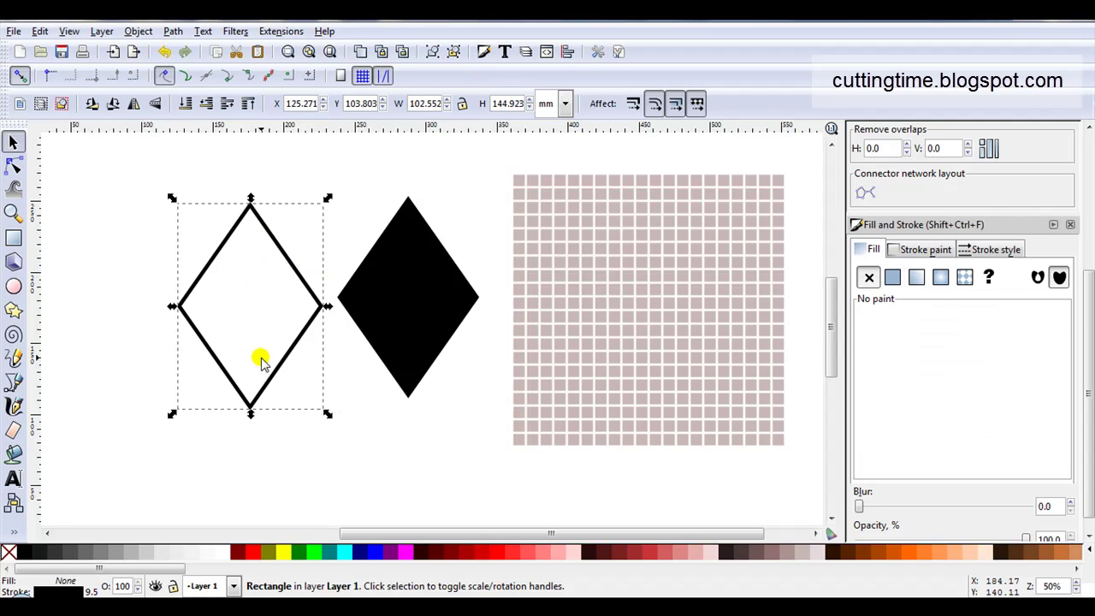
left_click(172, 31)
left_click(181, 67)
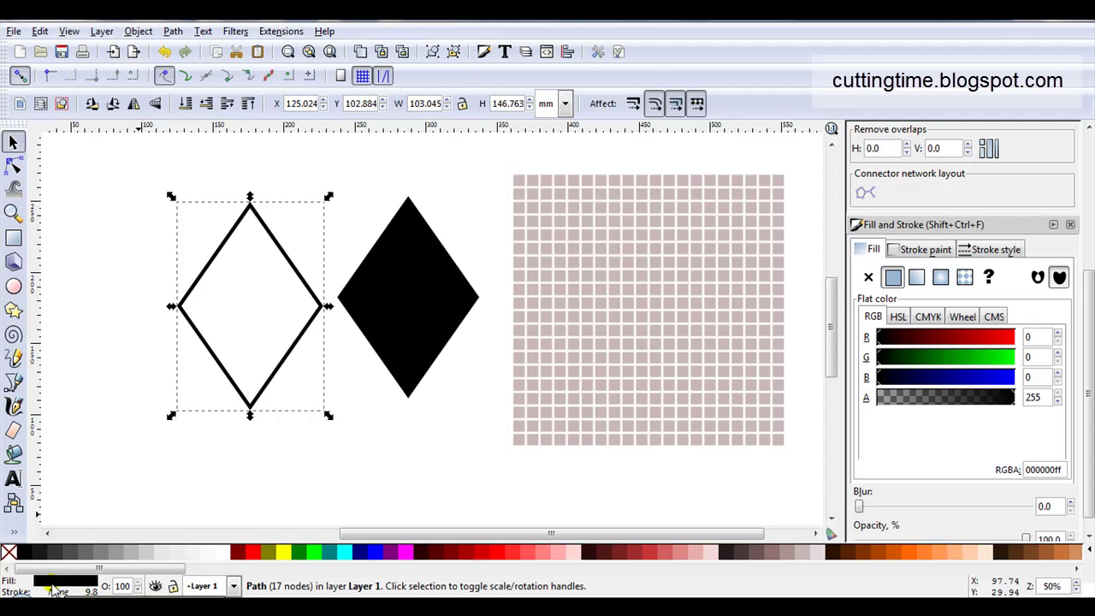
Centre the black diamond under the grid and apply Difference to make a diamond lattice
left_click(380, 297)
left_click_drag(380, 295, 623, 305)
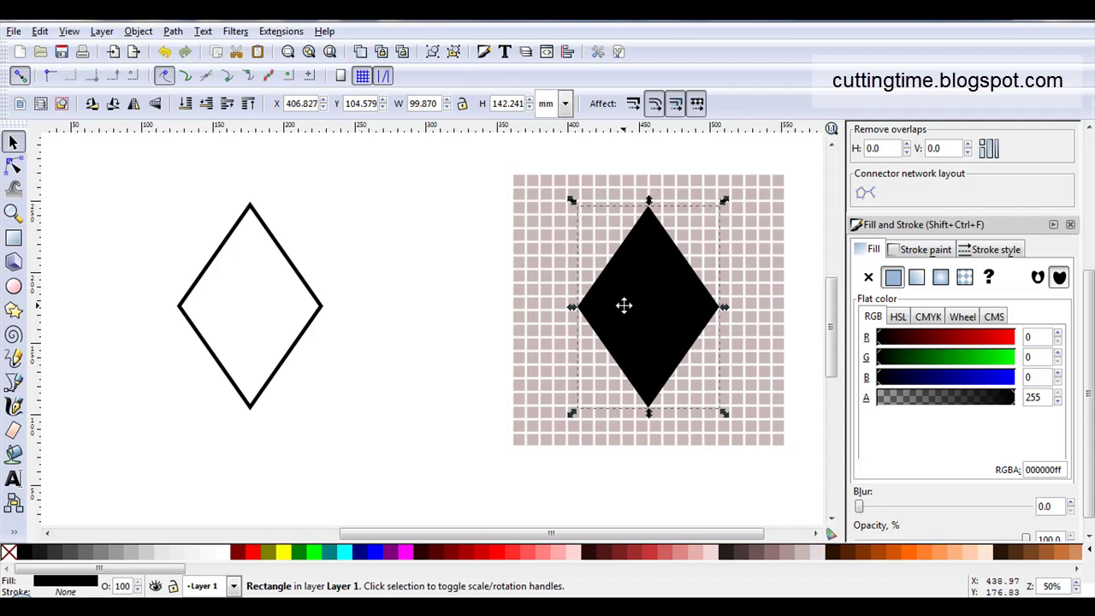
left_click(185, 103)
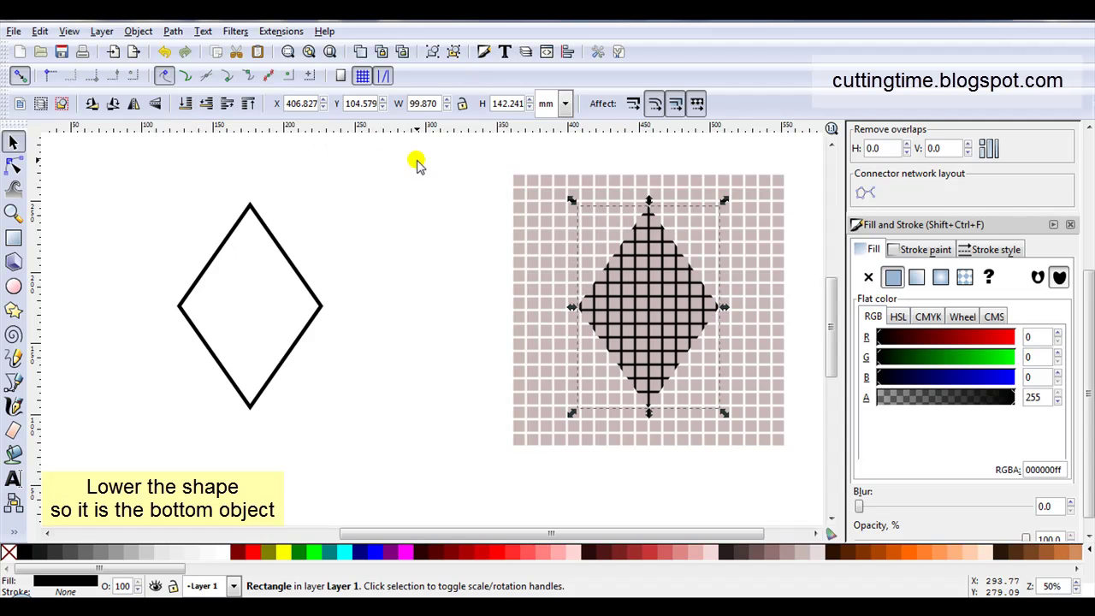
left_click_drag(435, 155, 836, 503)
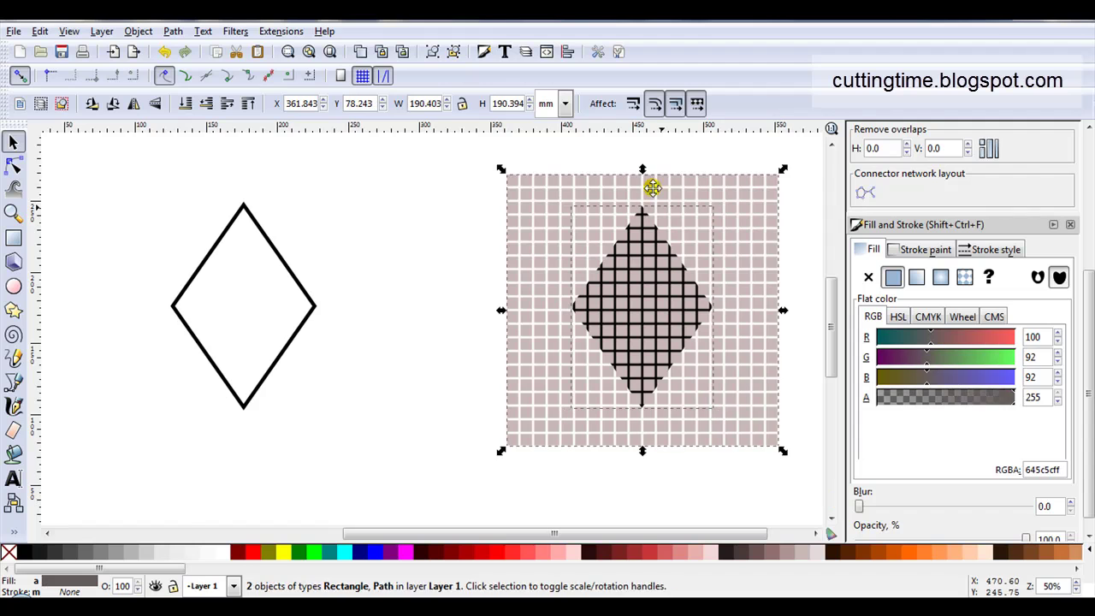
left_click(569, 51)
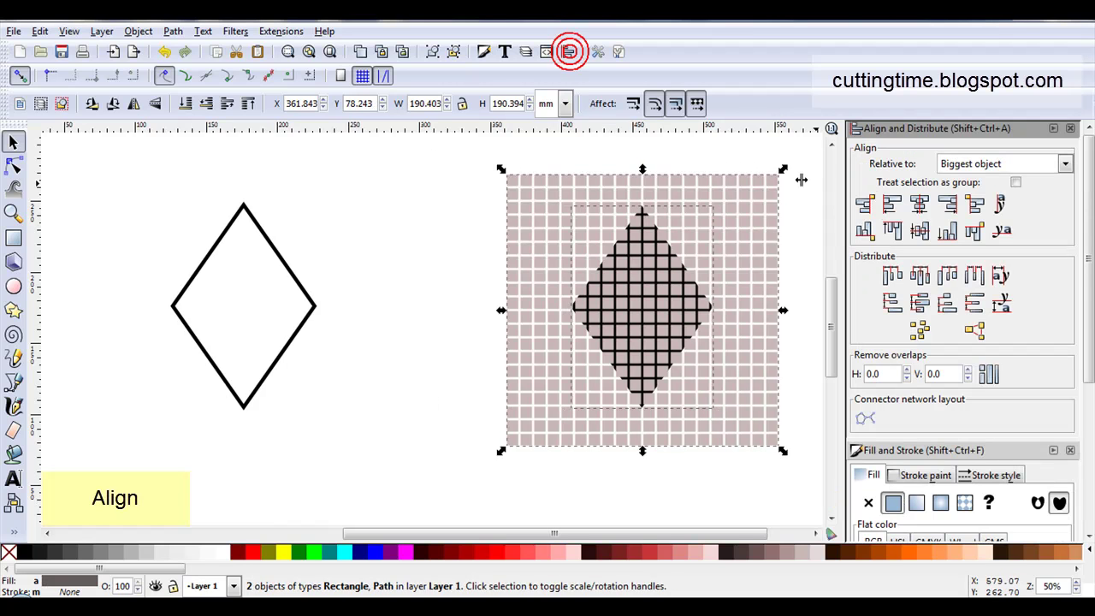
left_click(920, 230)
left_click(919, 203)
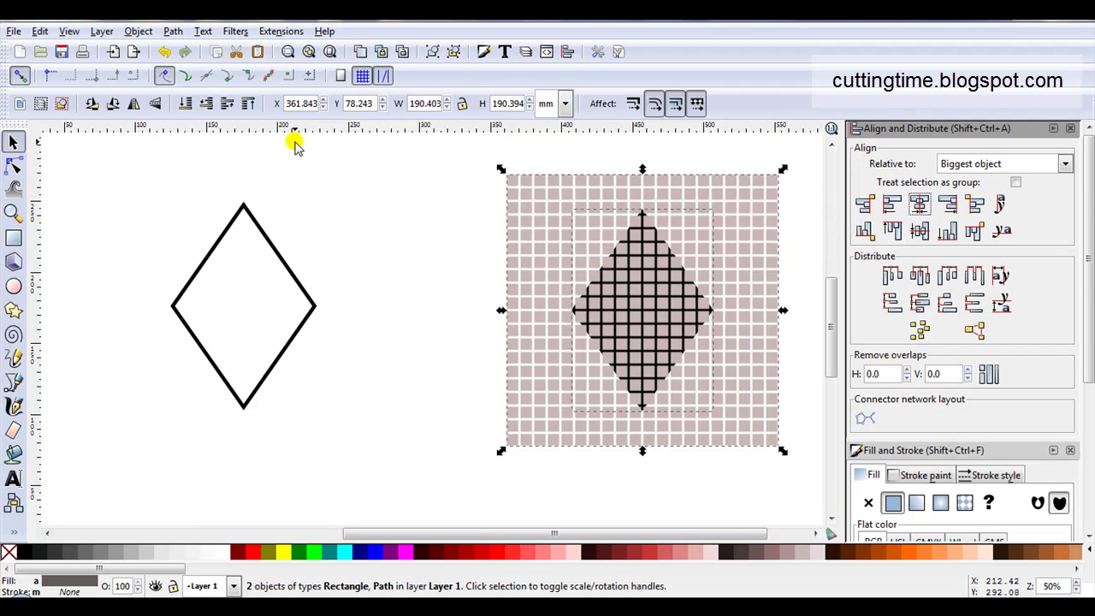
left_click(171, 32)
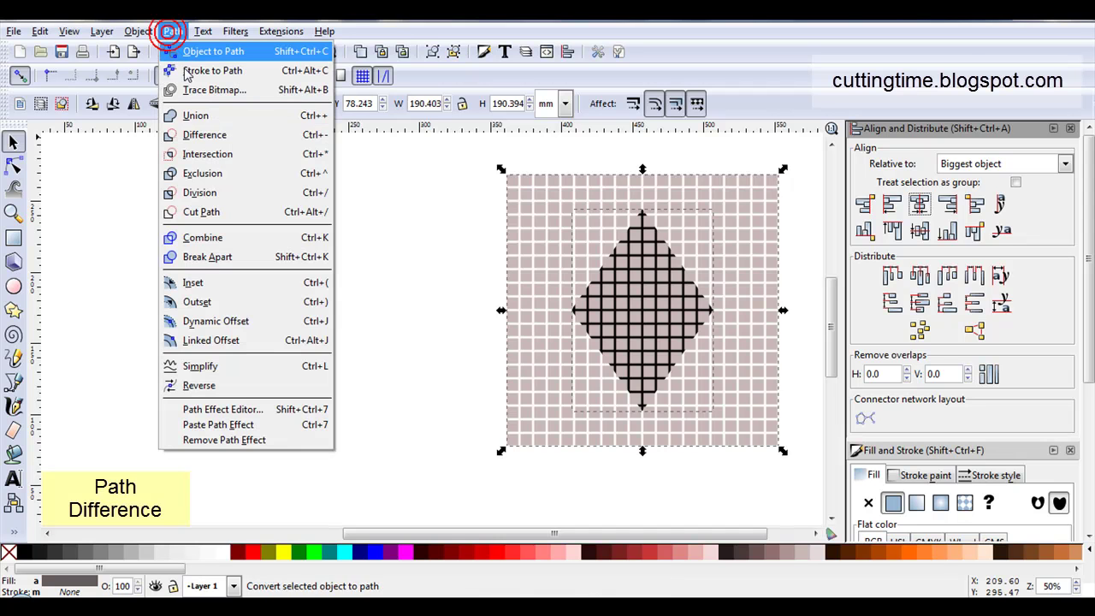
left_click(201, 133)
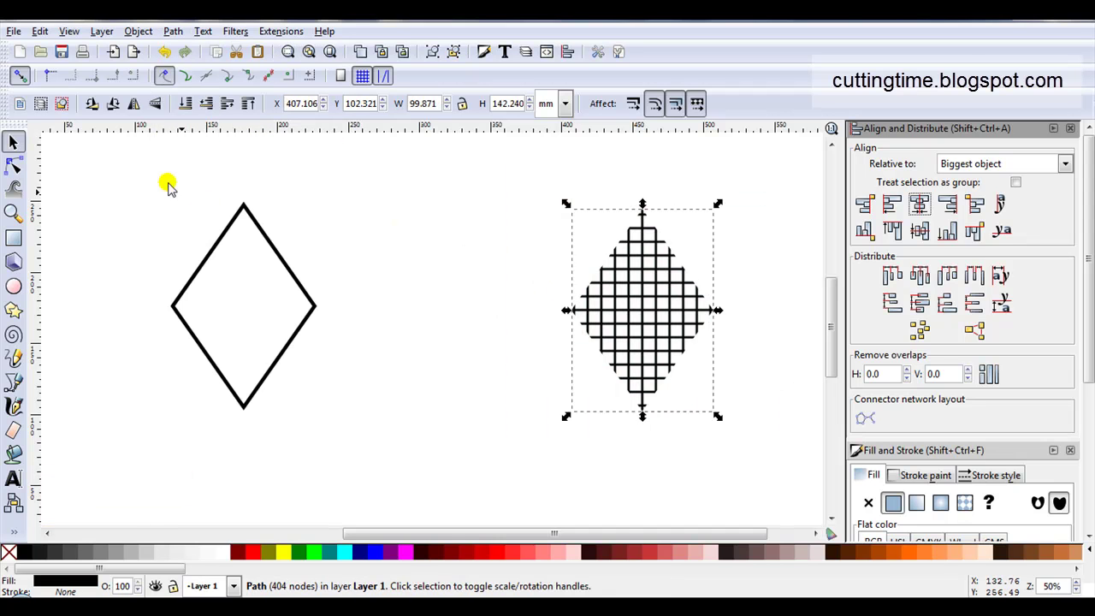
Union the diamond lattice with the outlined diamond into a 380-node path, then delete it
left_click_drag(133, 161, 754, 455)
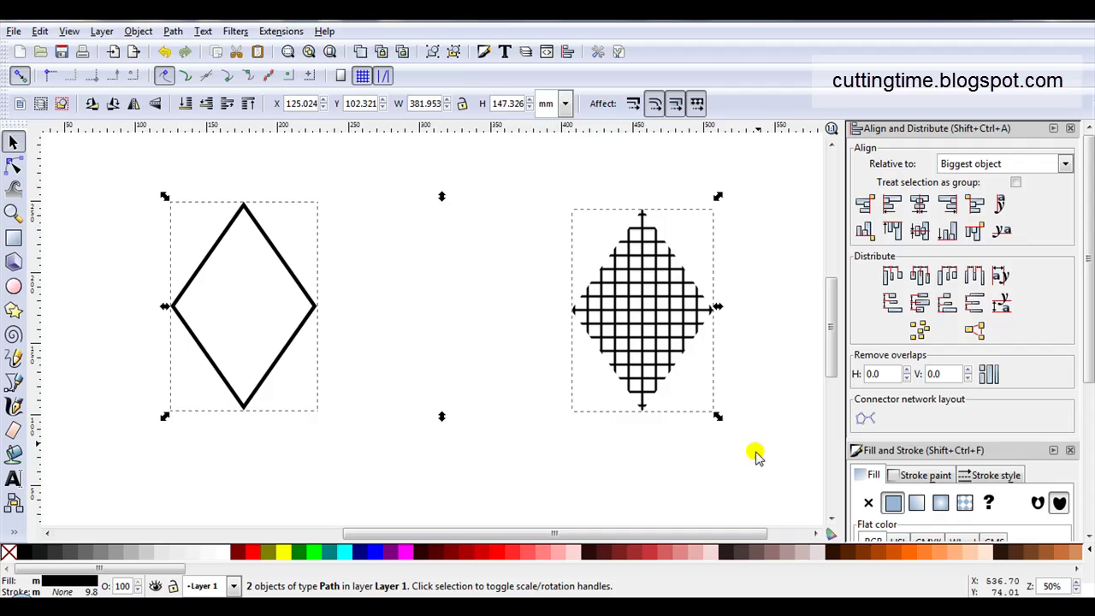
left_click(917, 231)
left_click(918, 204)
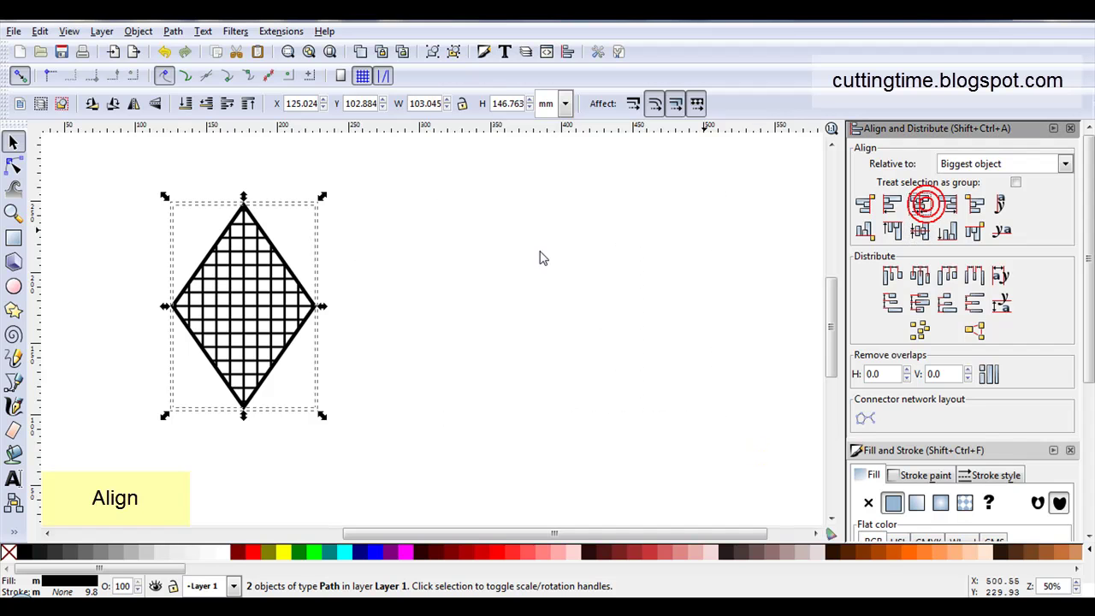
left_click_drag(243, 281, 438, 257)
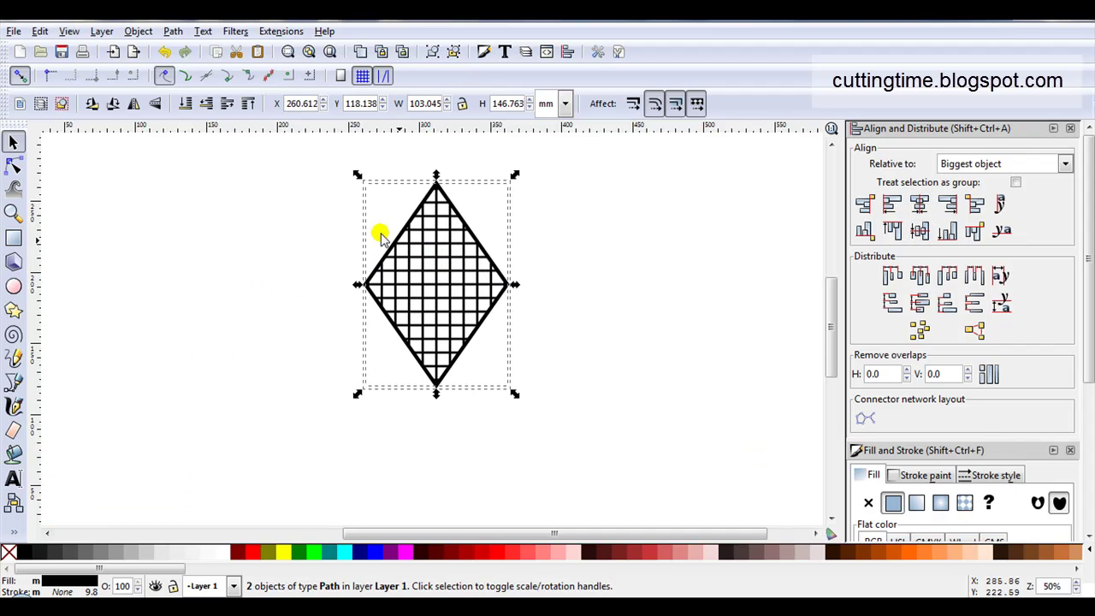
left_click(175, 33)
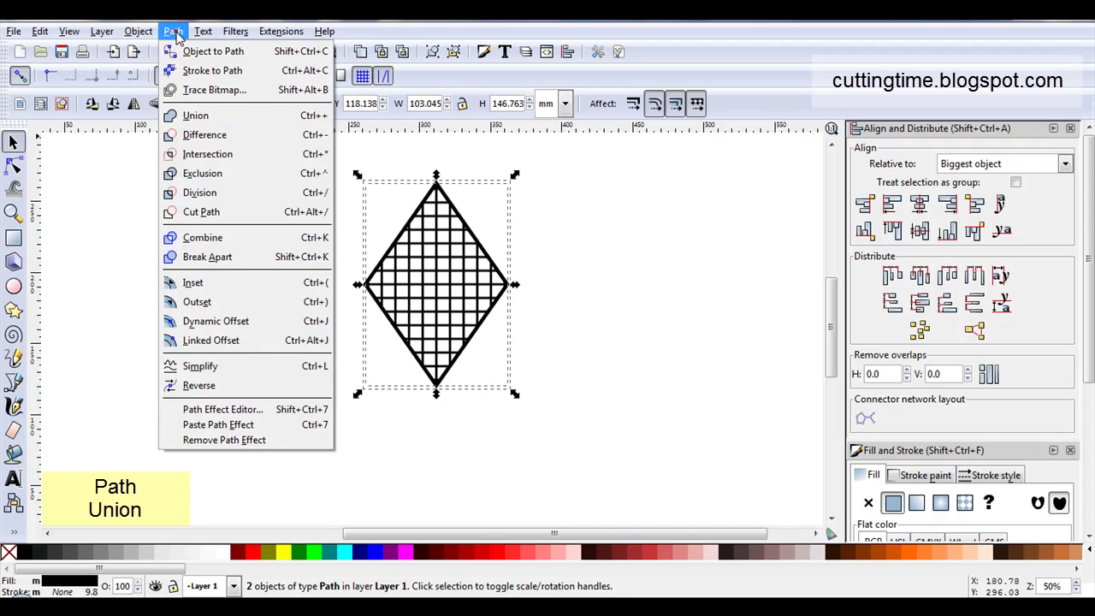
left_click(189, 113)
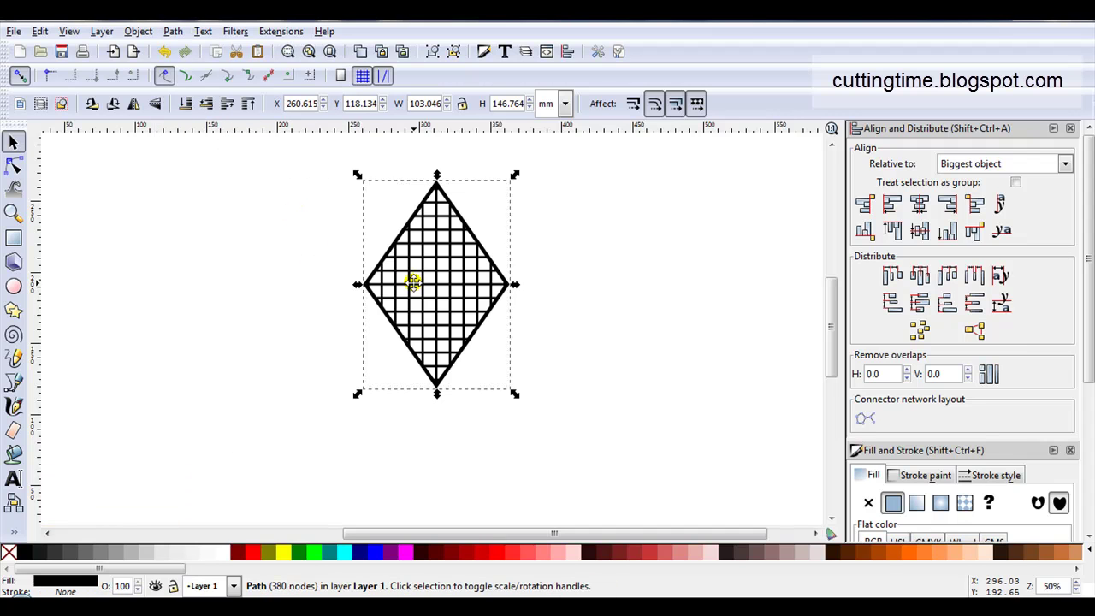
left_click_drag(414, 279, 648, 269)
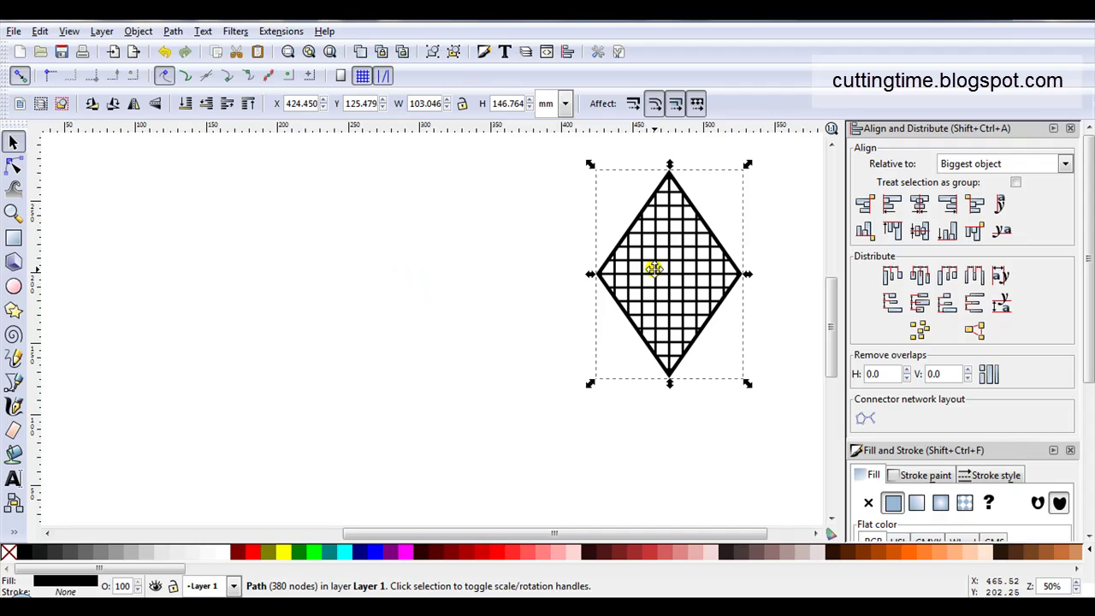
key("Delete")
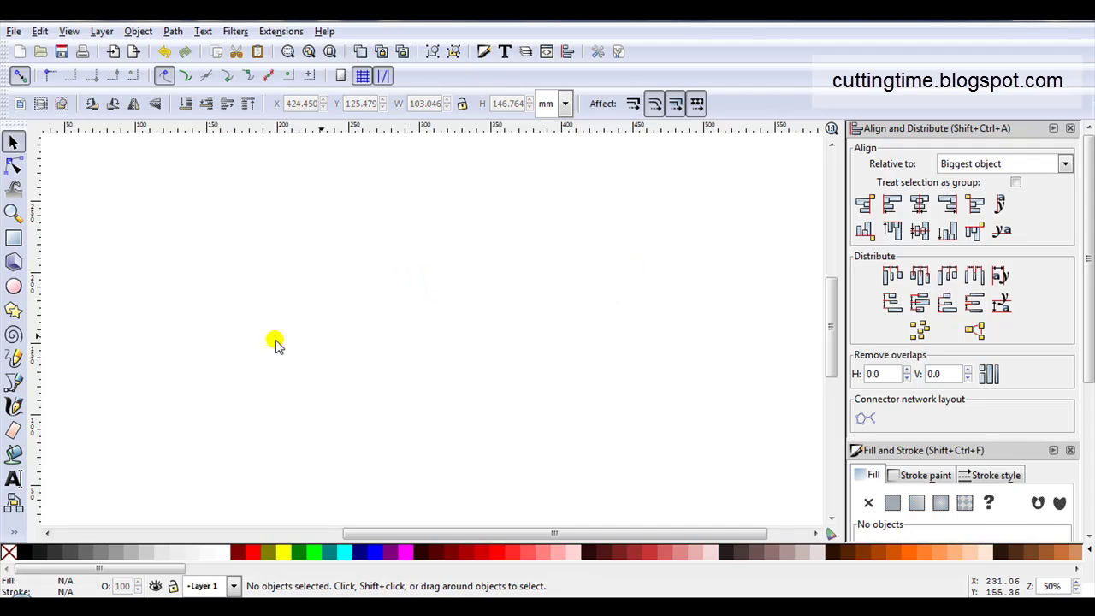
Add a text letter 'C' and enlarge it to about 96 mm wide
left_click(14, 481)
left_click(309, 287)
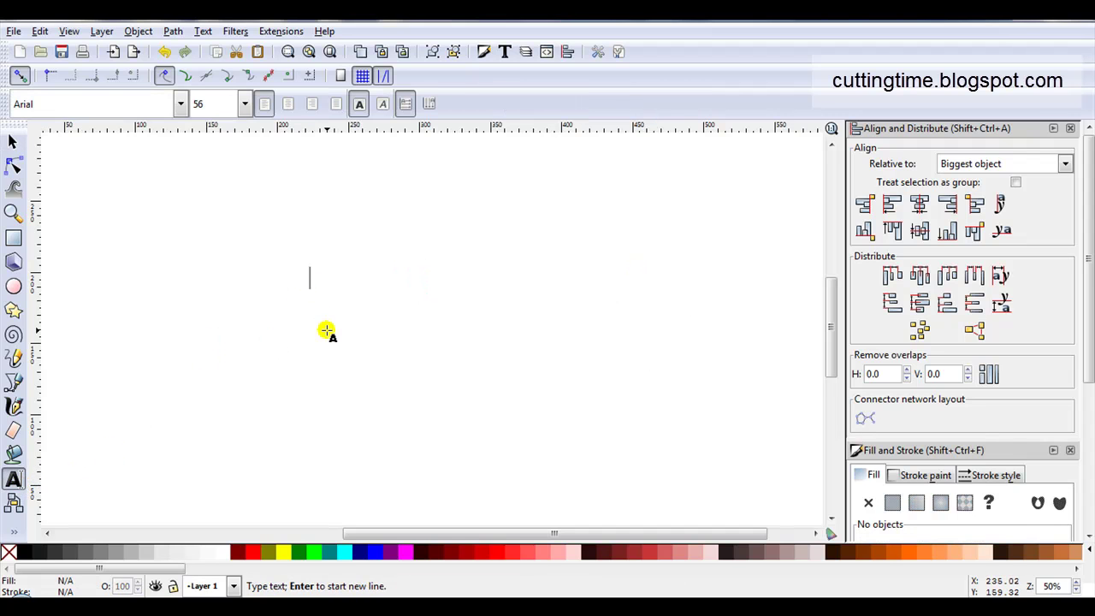
type("C")
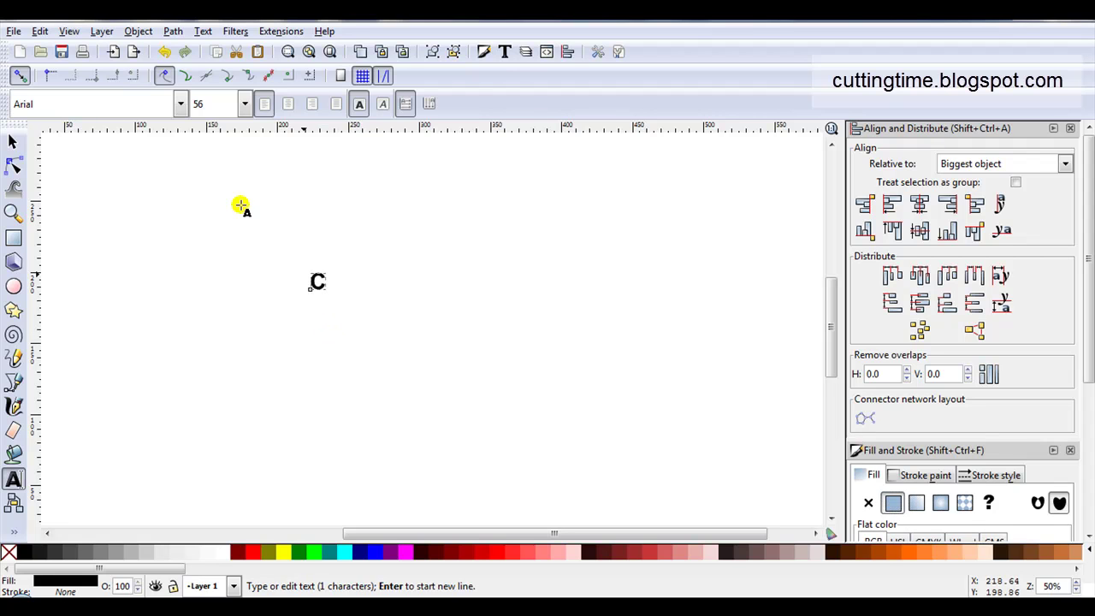
left_click(13, 141)
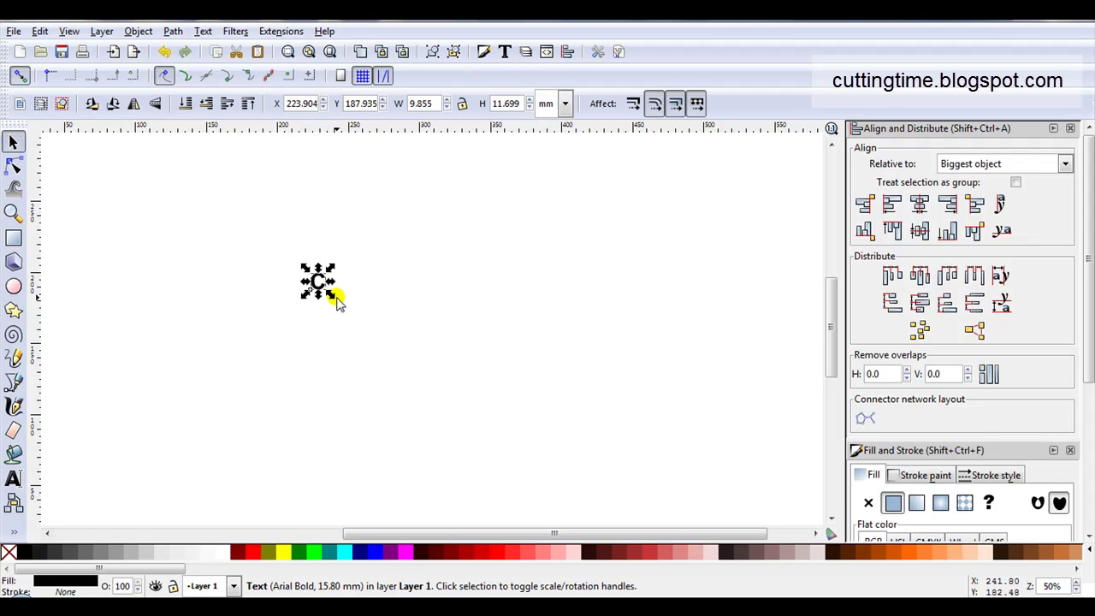
left_click_drag(336, 297, 457, 424)
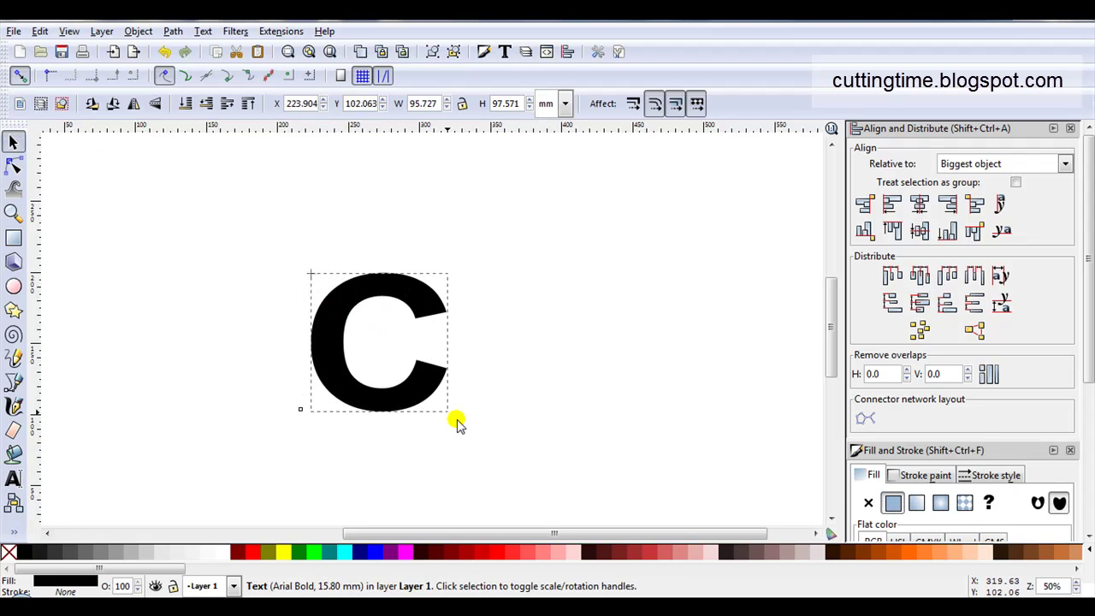
Paste the square grid beside the C and stretch the C larger
right_click(229, 195)
left_click(262, 284)
left_click_drag(139, 225, 381, 229)
left_click(409, 273)
left_click_drag(306, 324, 296, 322)
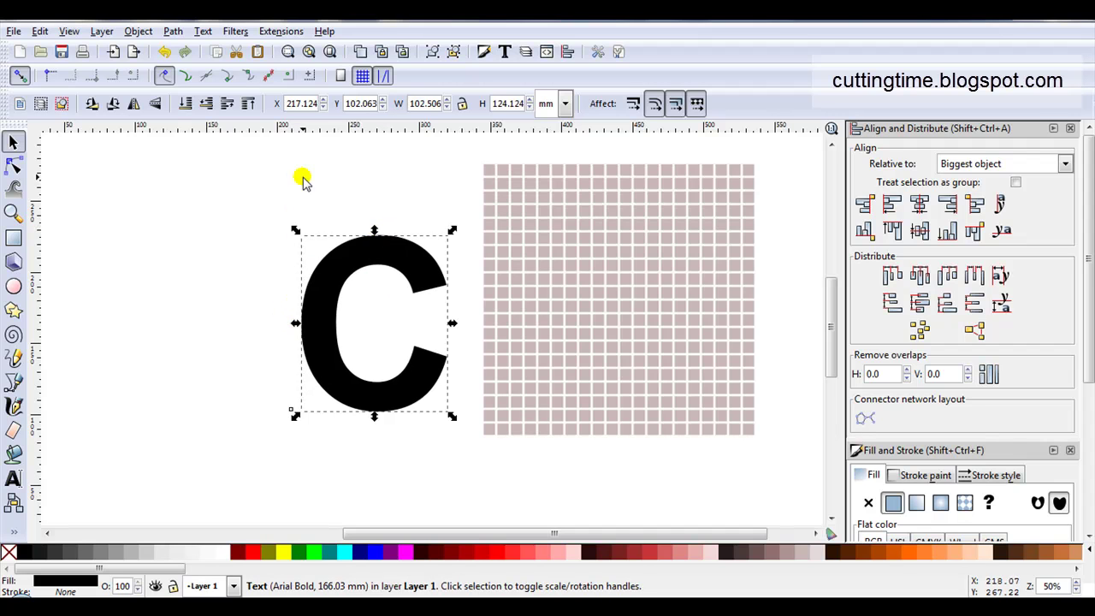
Duplicate the C and move the copy to the left of the original
left_click(360, 51)
left_click_drag(368, 239, 197, 245)
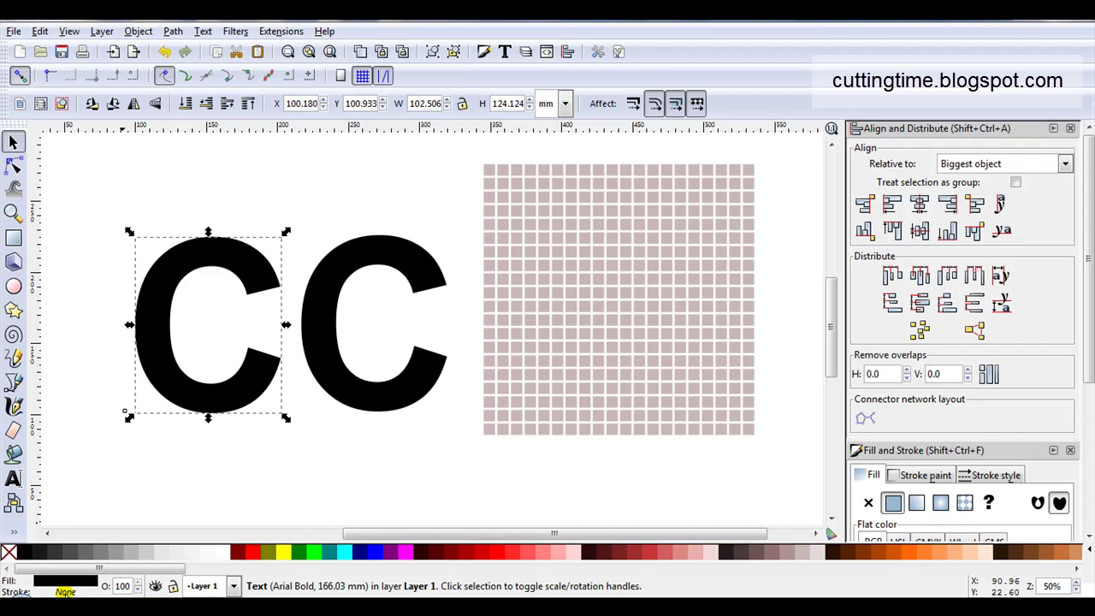
left_click(338, 338)
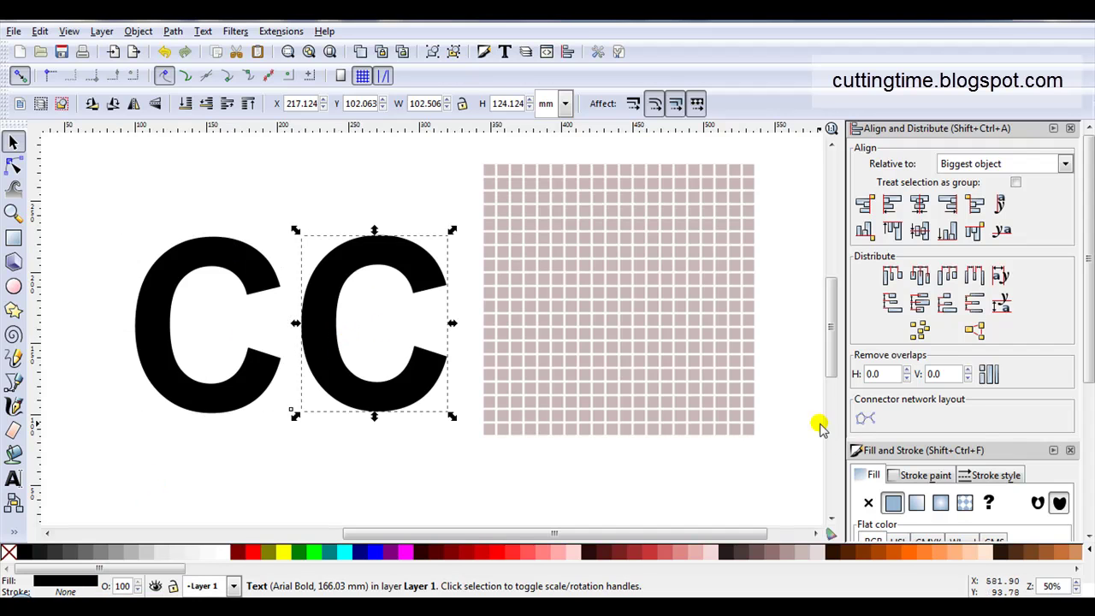
scroll(973, 295, "down", 6)
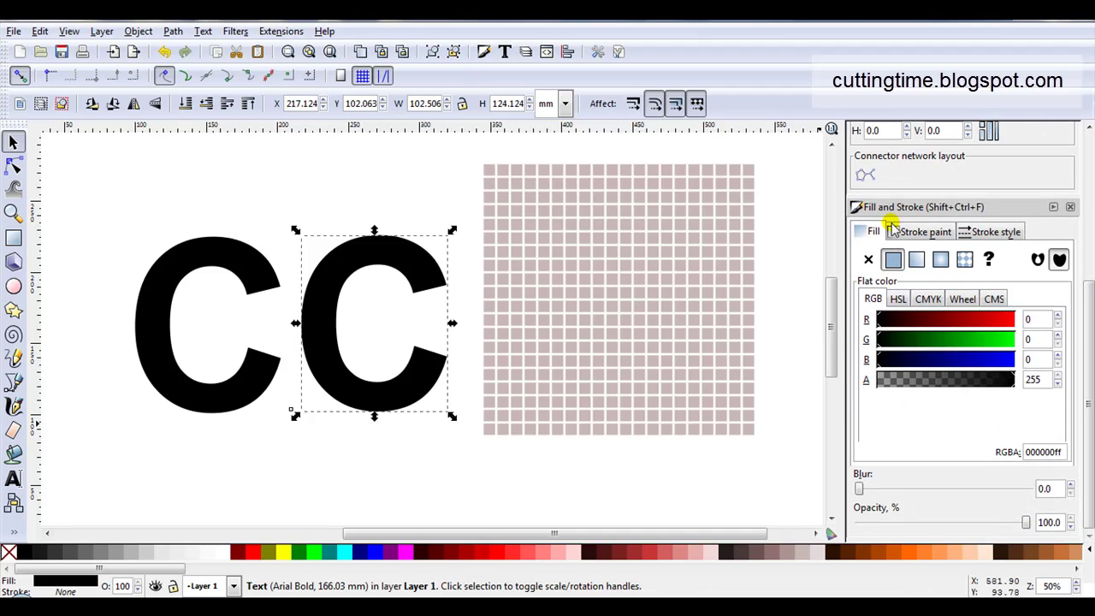
Give the right C no fill and a 2 mm black stroke, converted to a 44-node path
left_click(867, 260)
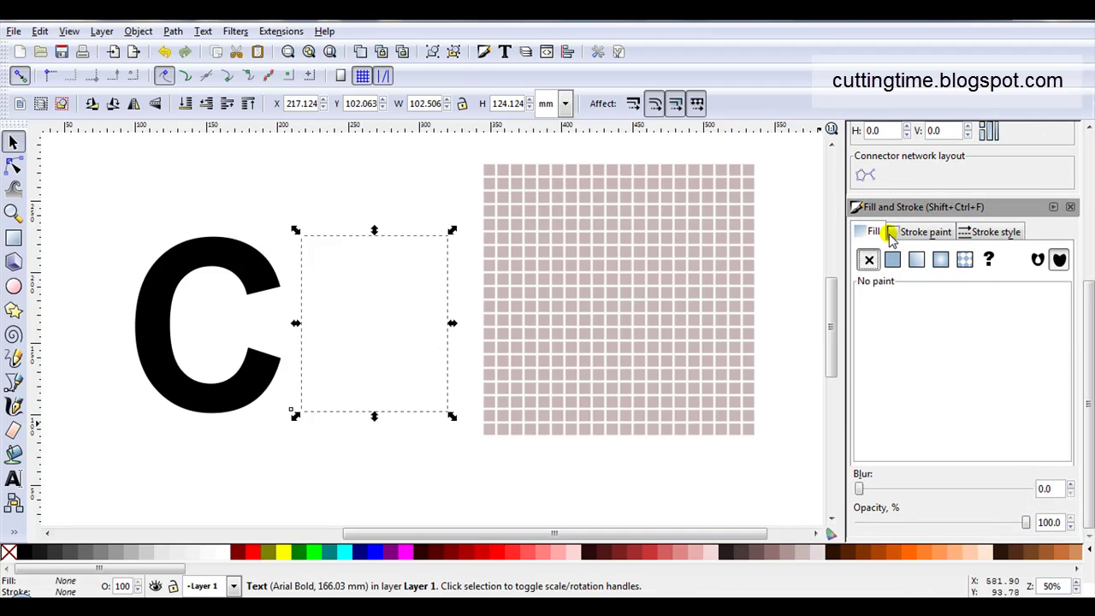
left_click(915, 230)
left_click(893, 259)
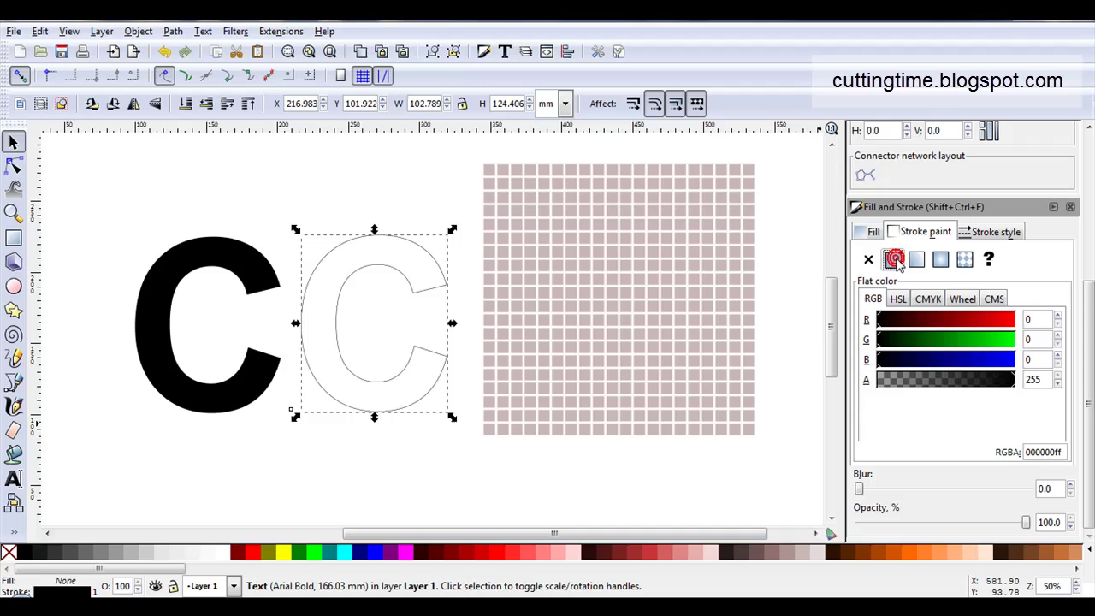
left_click(975, 231)
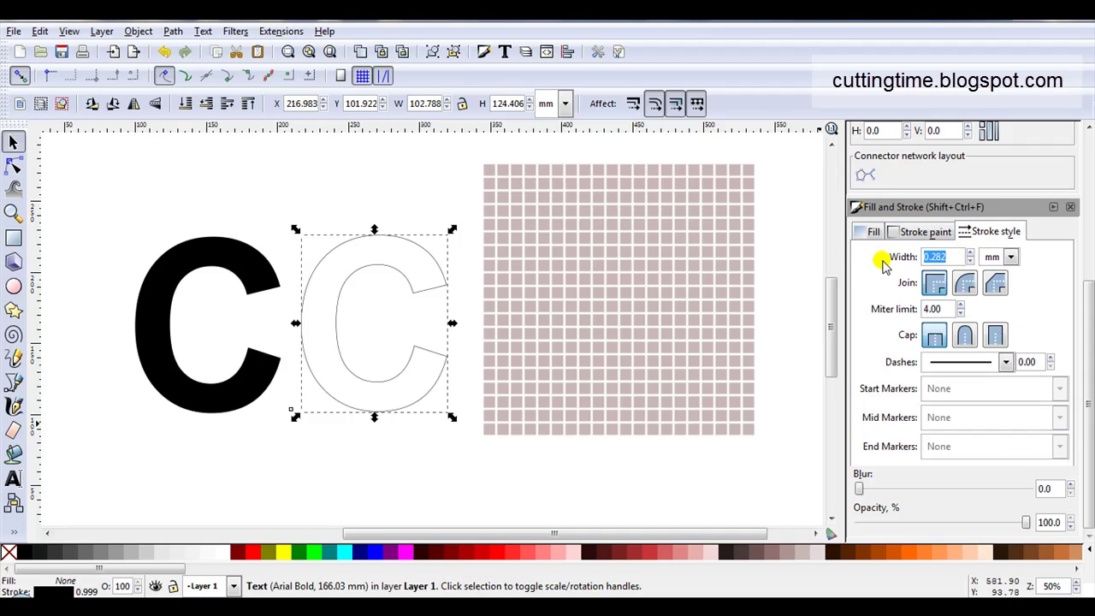
key("Return")
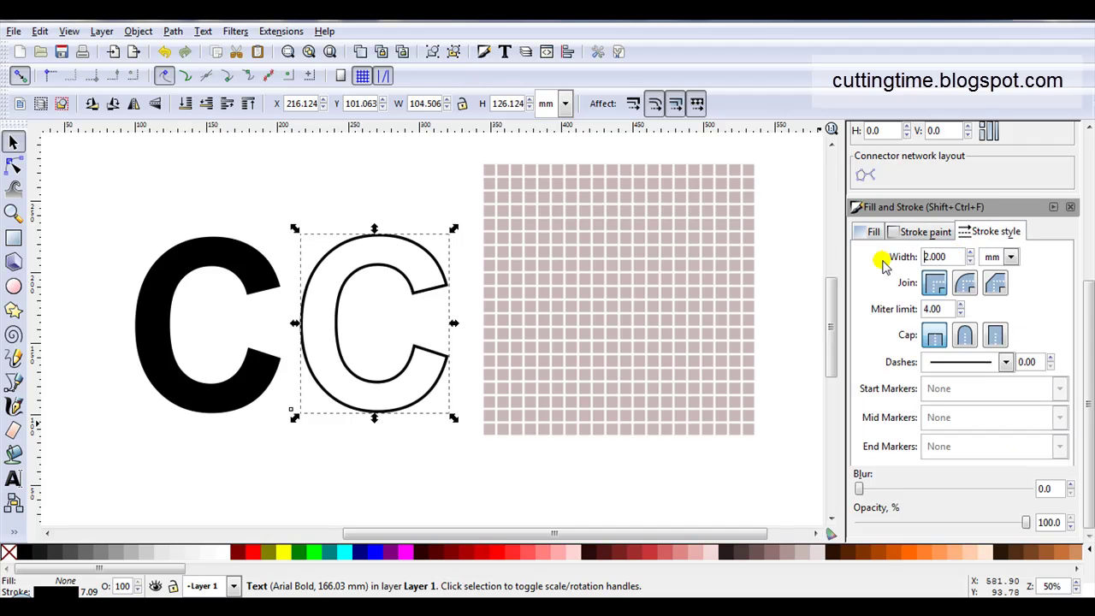
left_click(173, 32)
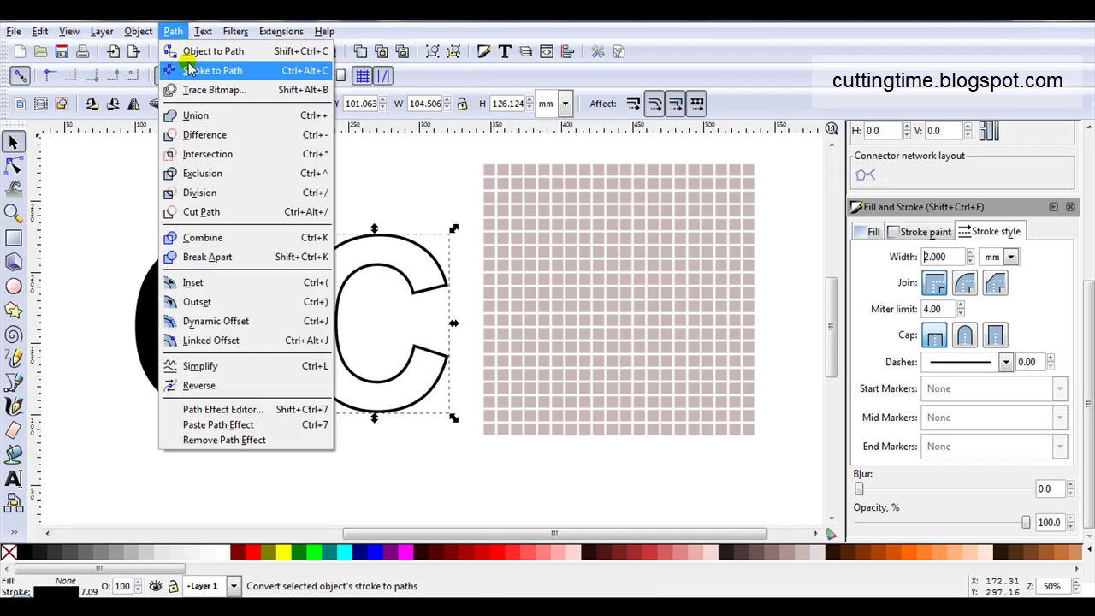
left_click(187, 67)
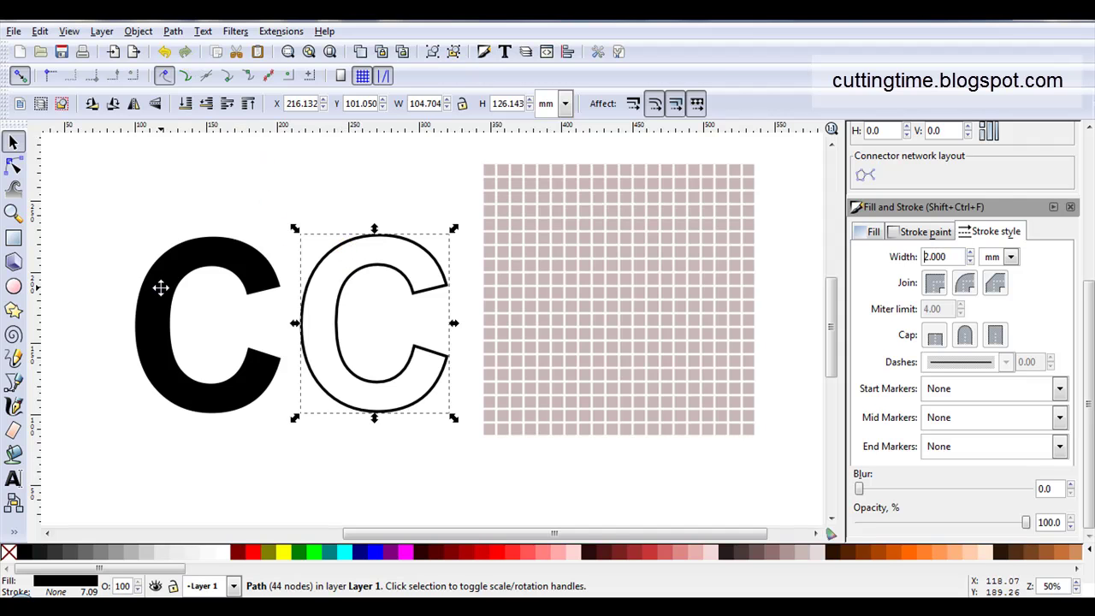
Move the solid black C beneath the grid and centre it horizontally and vertically
left_click_drag(158, 290, 563, 248)
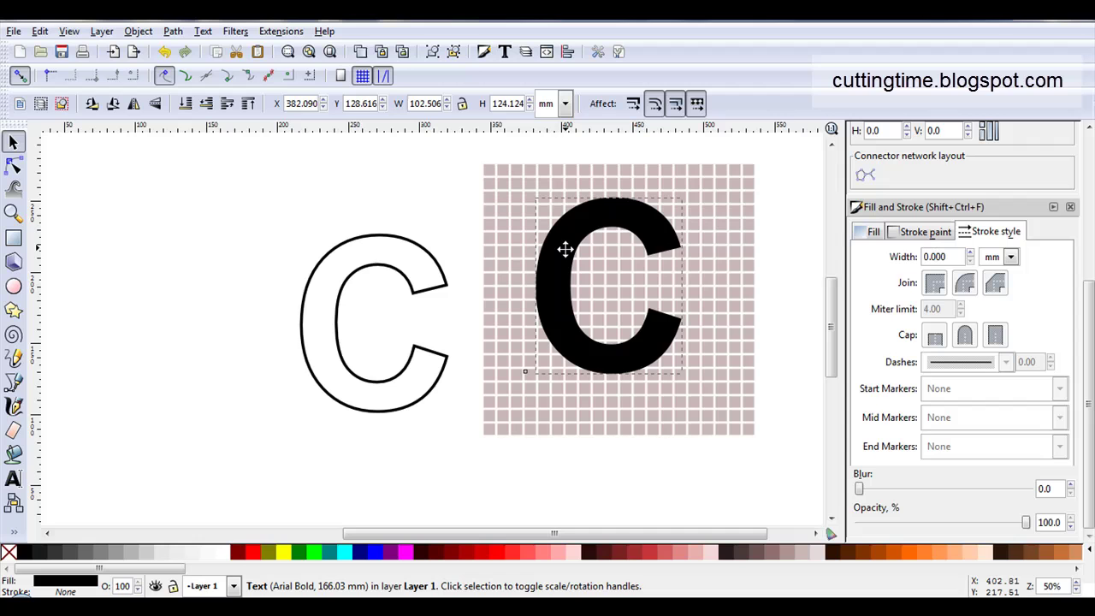
left_click(186, 103)
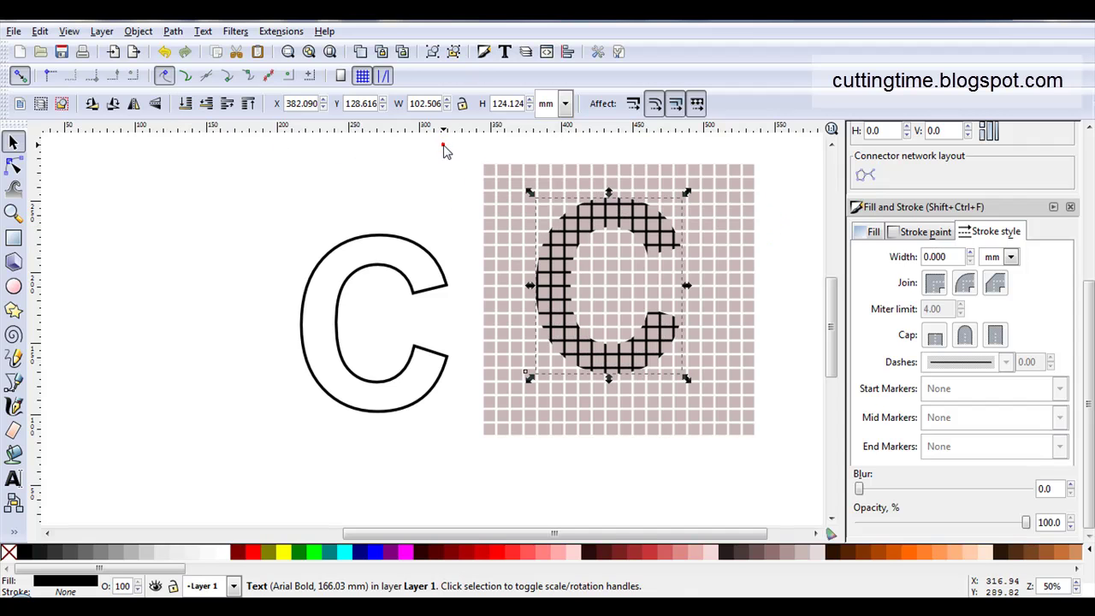
left_click_drag(443, 143, 792, 480)
scroll(1085, 265, "up", 5)
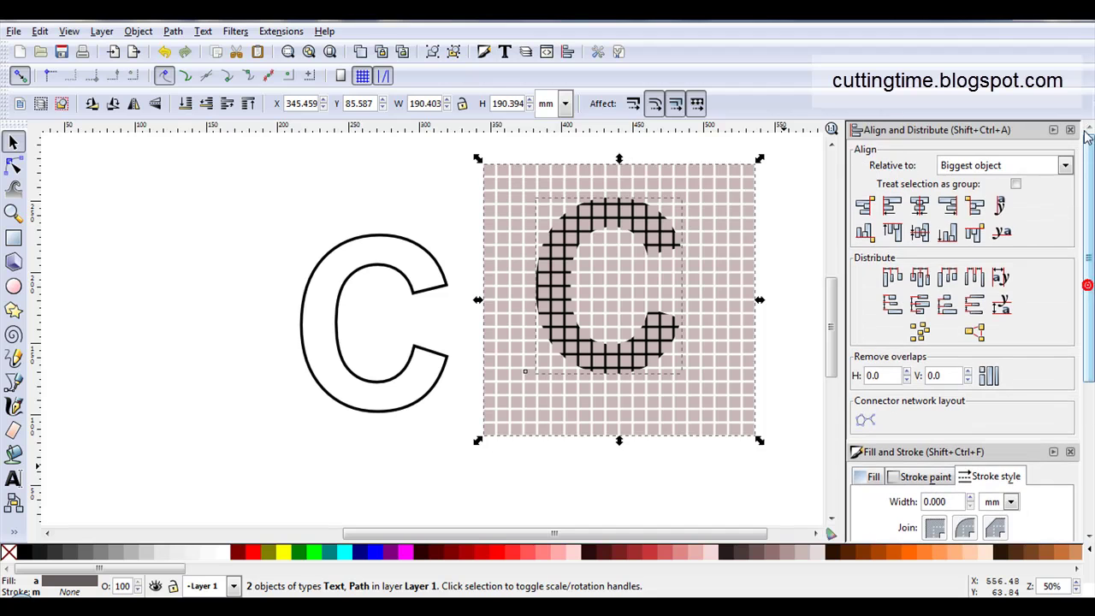
left_click(923, 235)
left_click(919, 207)
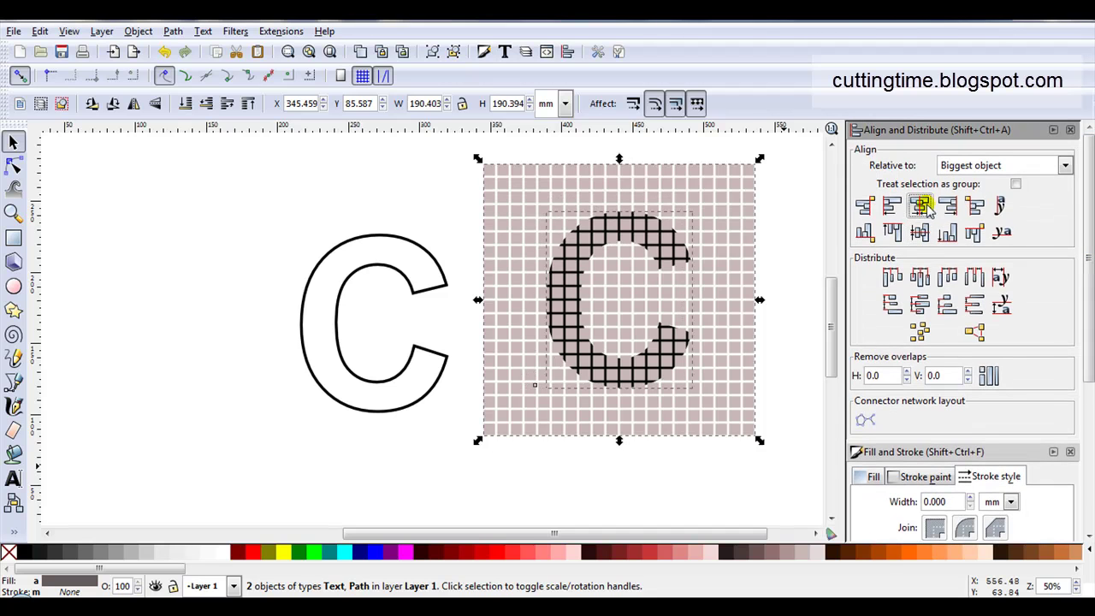
Zoom out to view the whole C and deselect everything
scroll(741, 282, "up", 2, "ctrl")
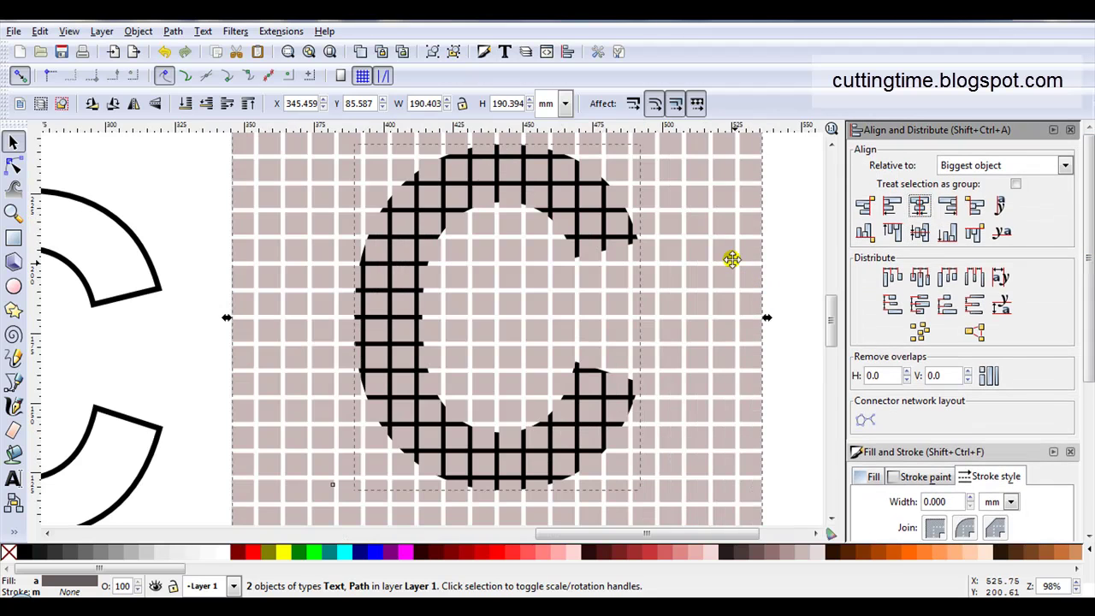
scroll(470, 174, "up", 2, "ctrl")
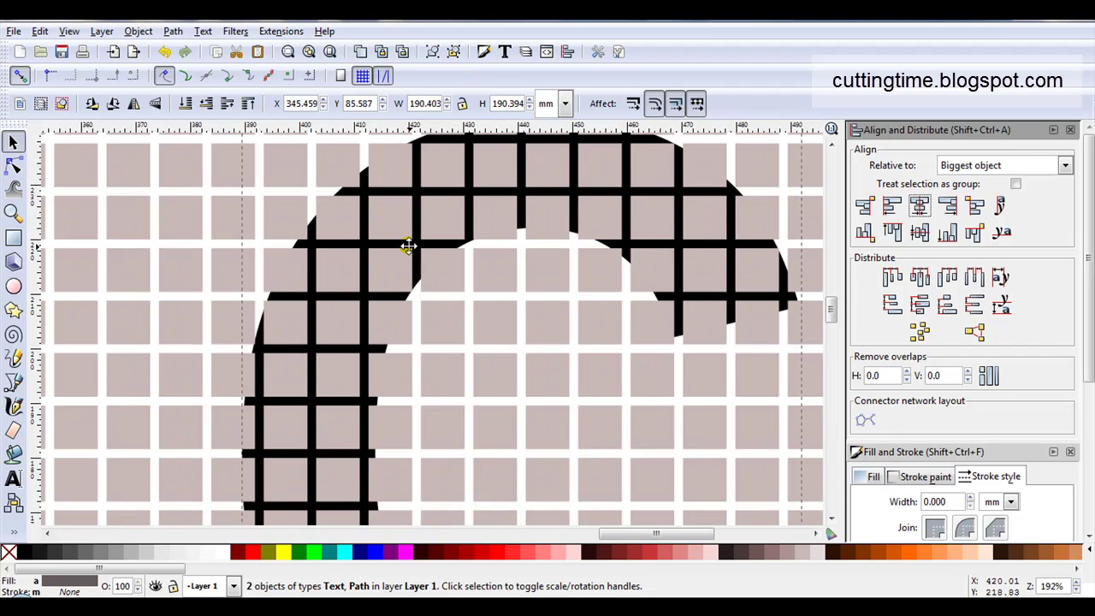
scroll(408, 246, "down", 2, "ctrl")
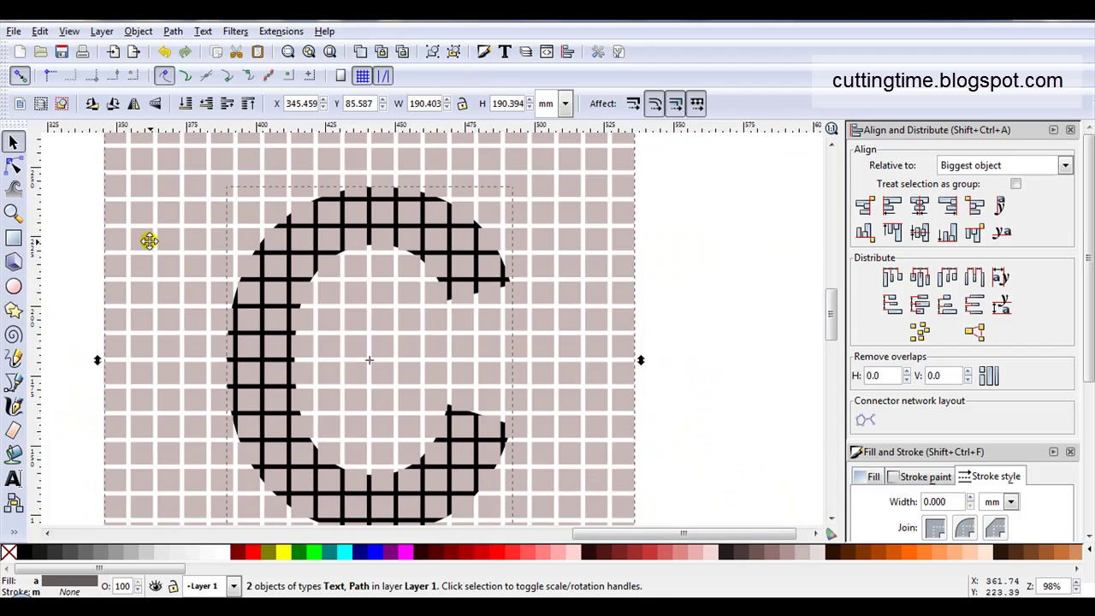
left_click(92, 236)
Select only the lattice grid and shift it right and down over the C
left_click(185, 256)
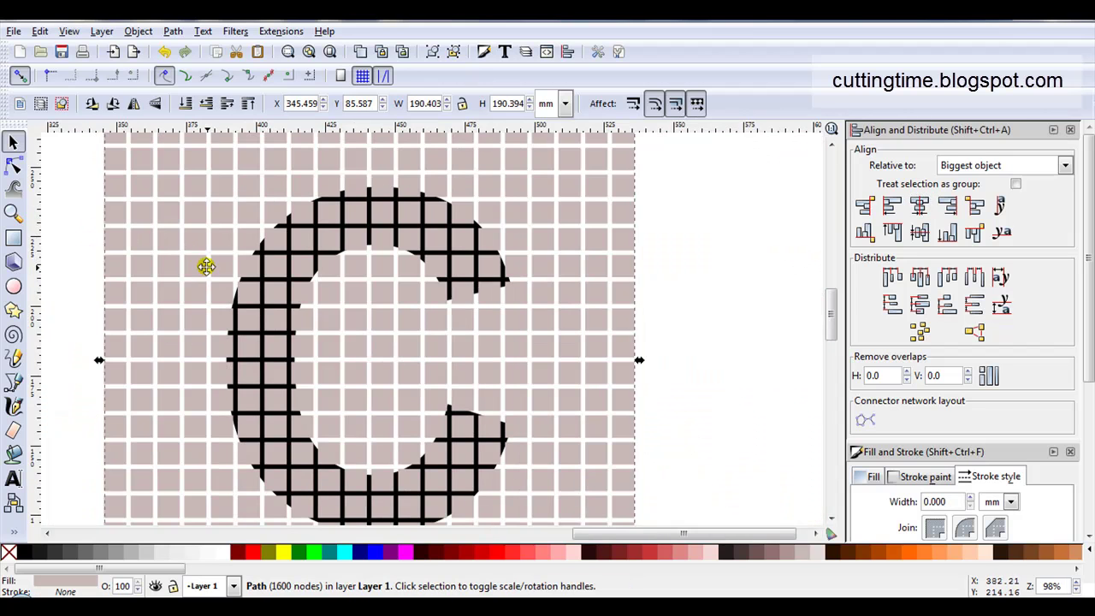
scroll(198, 291, "up", 2, "ctrl")
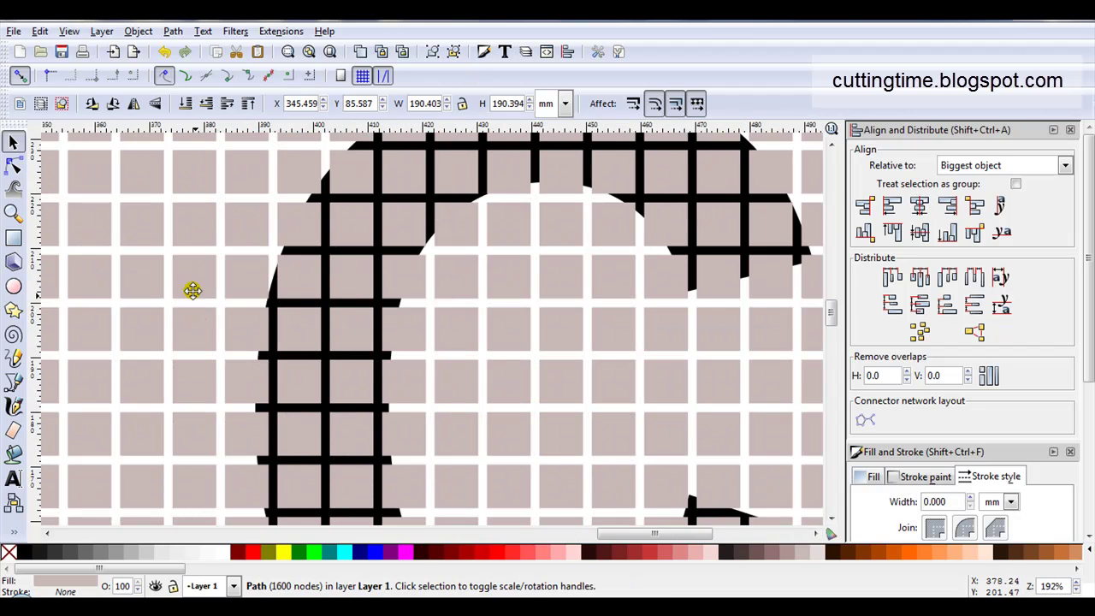
left_click_drag(188, 286, 245, 262)
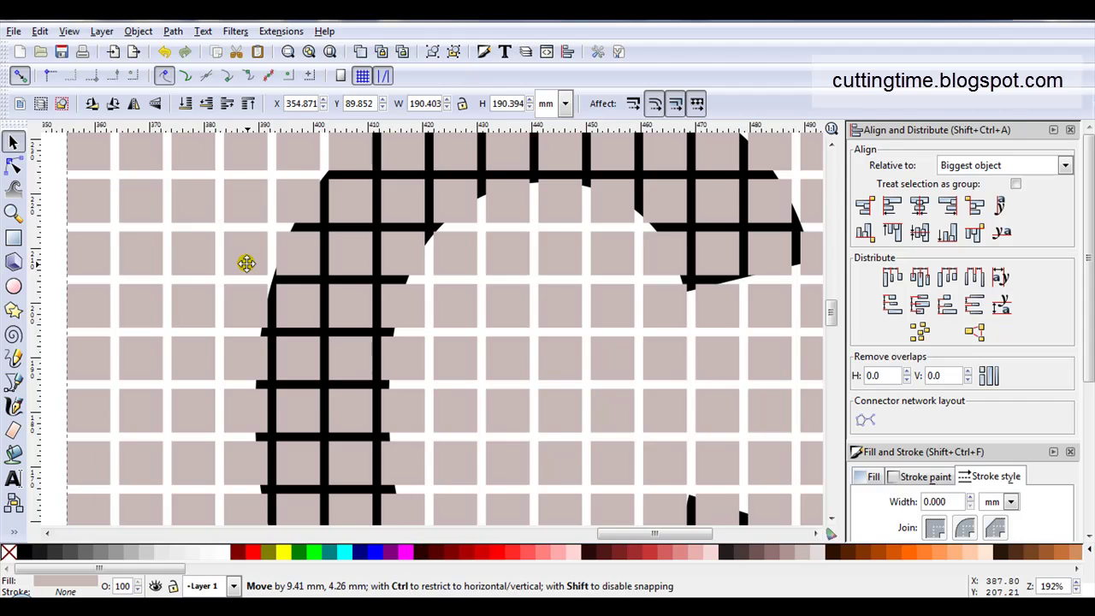
scroll(232, 372, "up", 2)
scroll(256, 359, "up", 2)
scroll(286, 325, "down", 1)
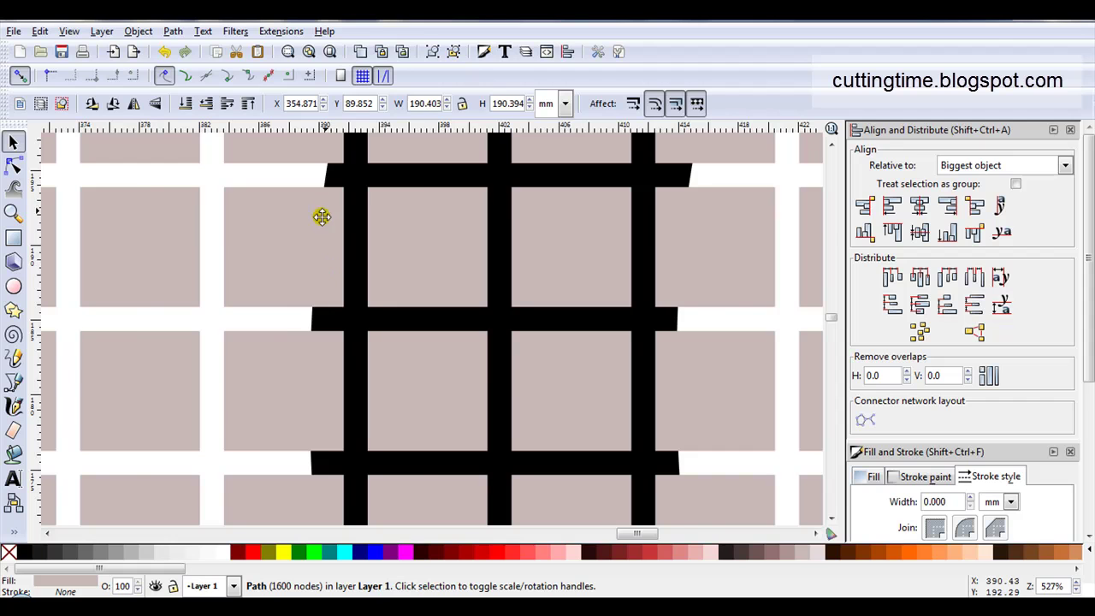
scroll(295, 238, "down", 2)
scroll(294, 239, "down", 2)
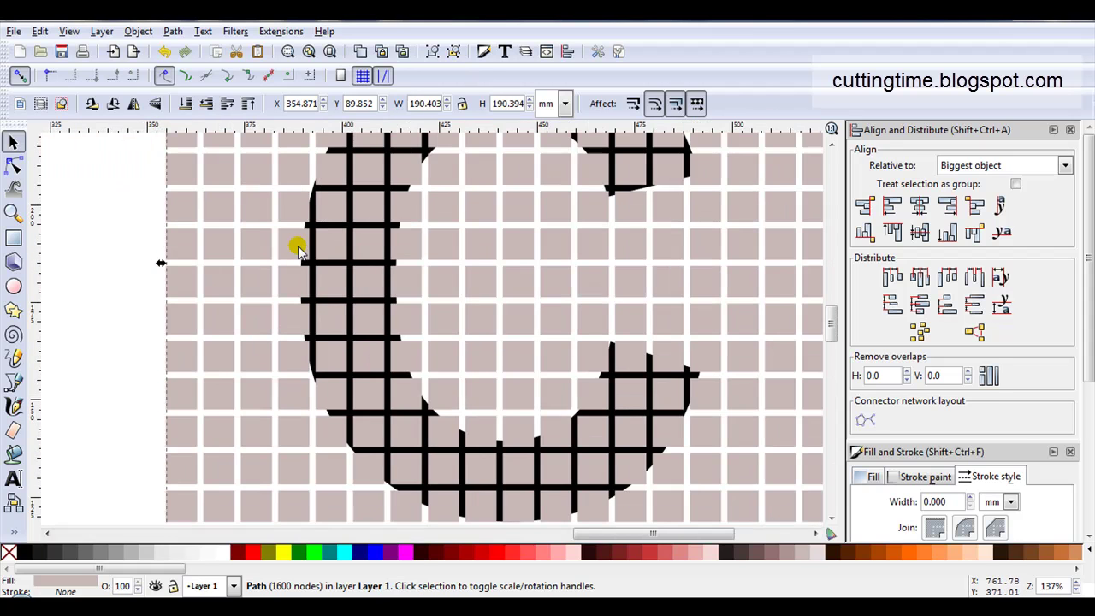
scroll(282, 240, "down", 2)
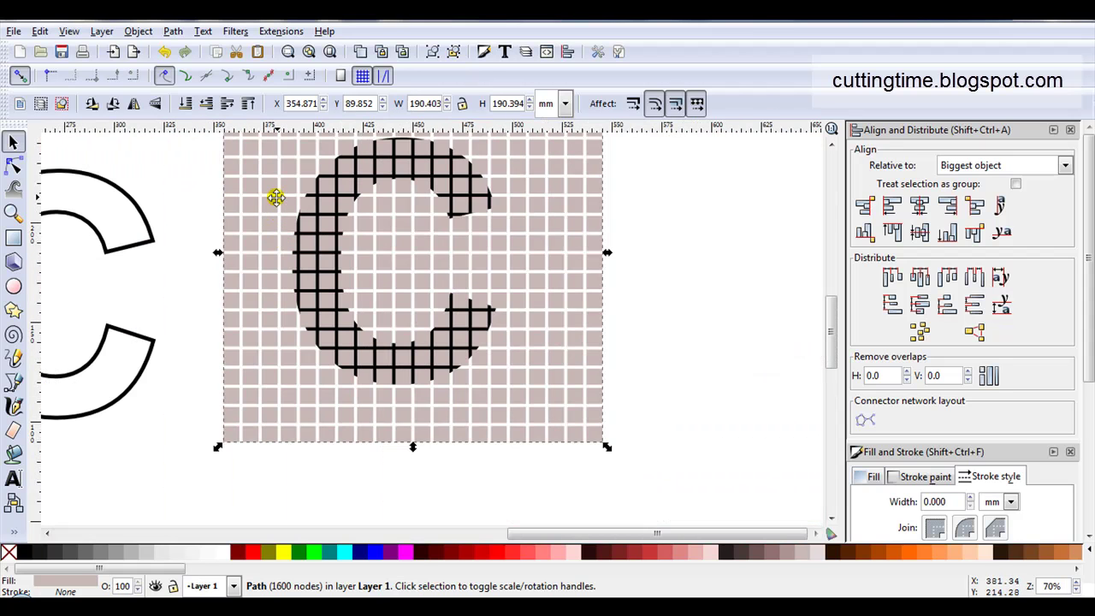
Fine-tune the grid slightly left and up, then a little down-left, checking the fit
left_click_drag(276, 199, 265, 219)
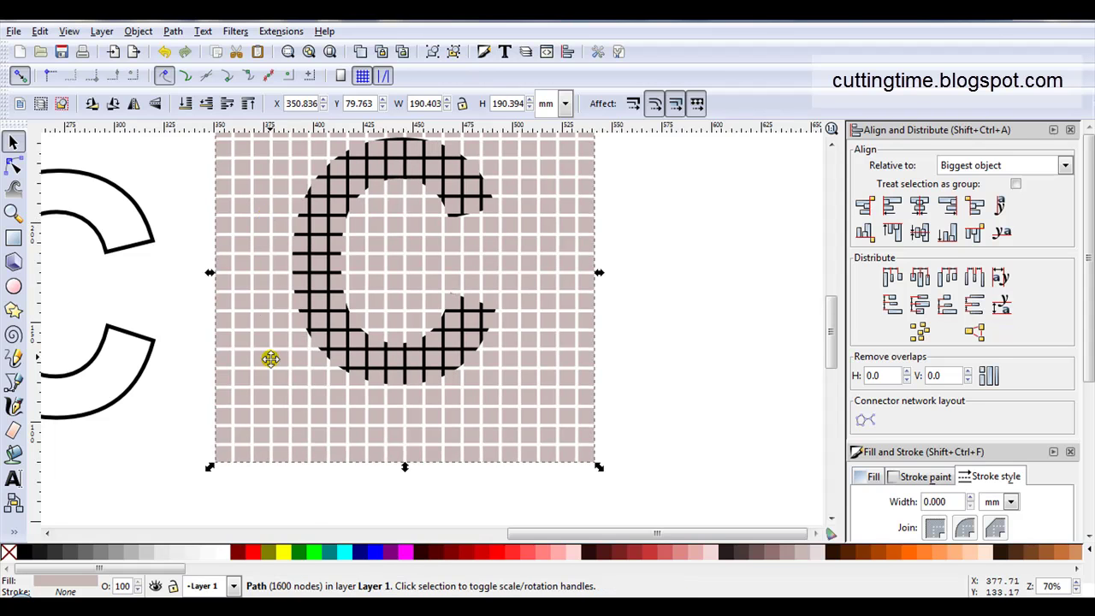
scroll(270, 359, "up", 4)
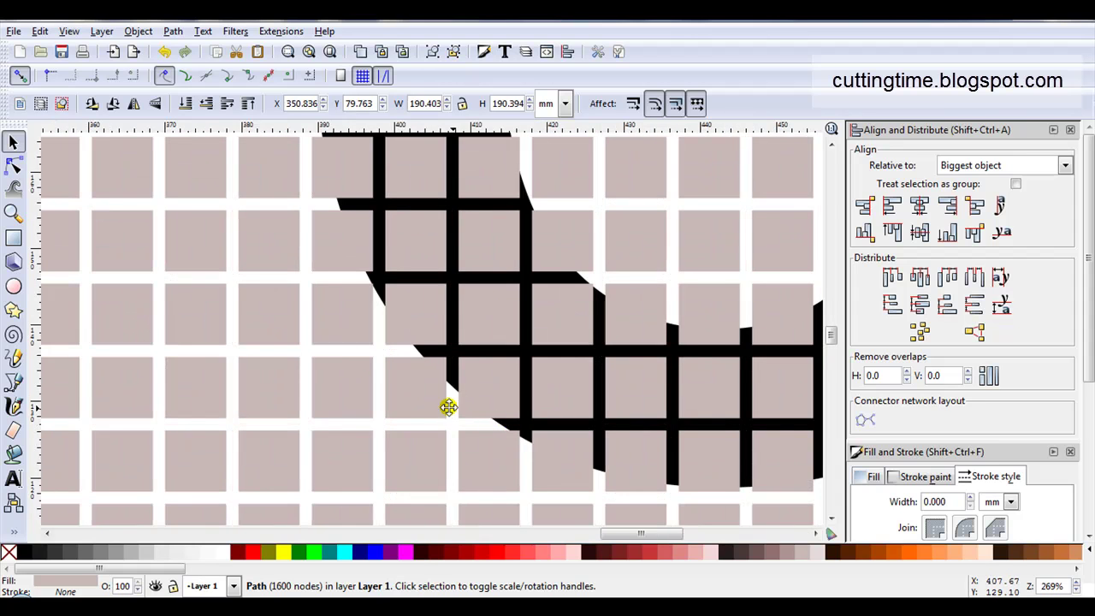
left_click_drag(412, 403, 406, 409)
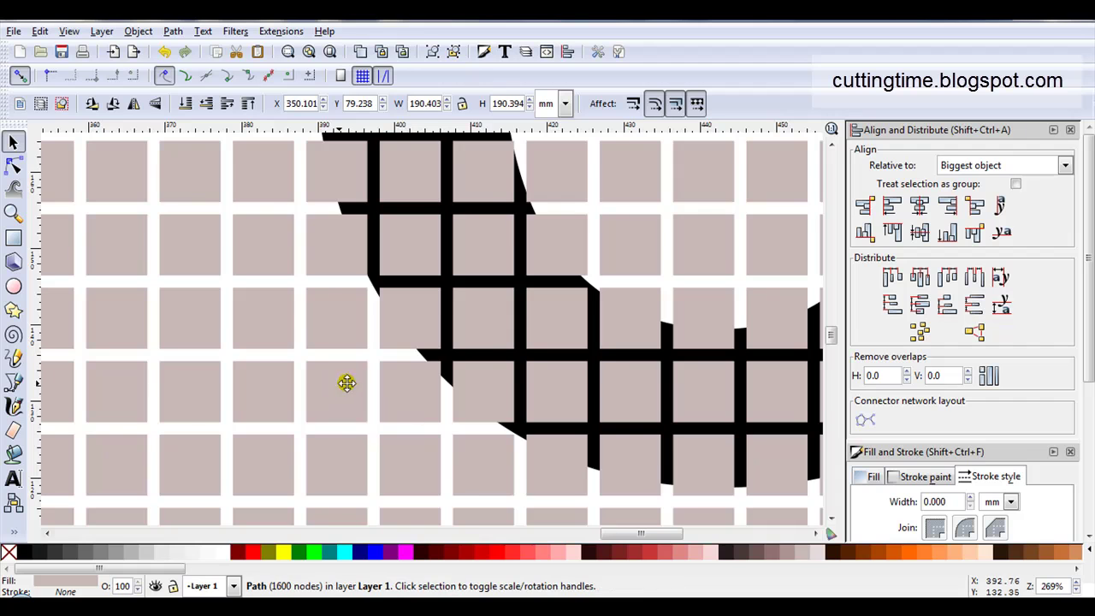
scroll(353, 375, "down", 4)
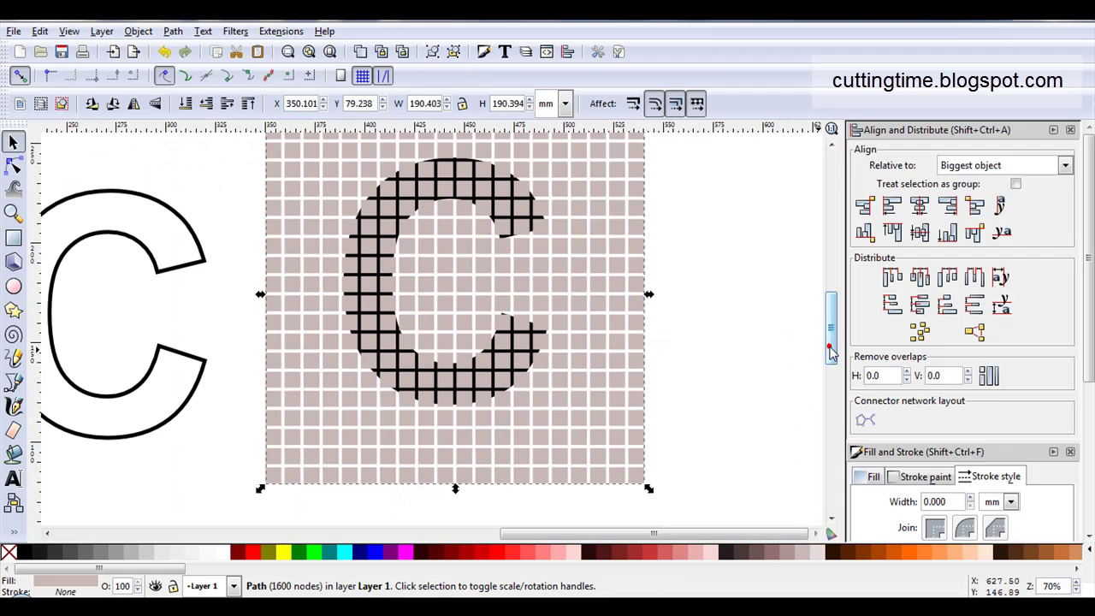
scroll(826, 330, "up", 2)
scroll(710, 321, "down", 1)
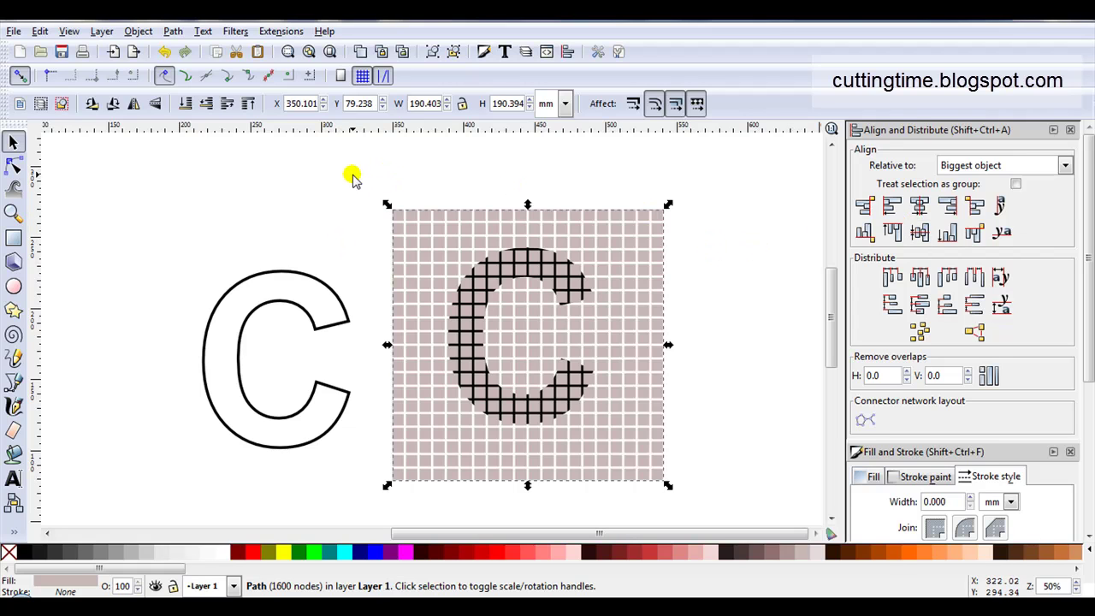
Apply Path > Difference to the grid and text C, leaving a lattice-filled C
left_click_drag(346, 174, 727, 513)
left_click(173, 32)
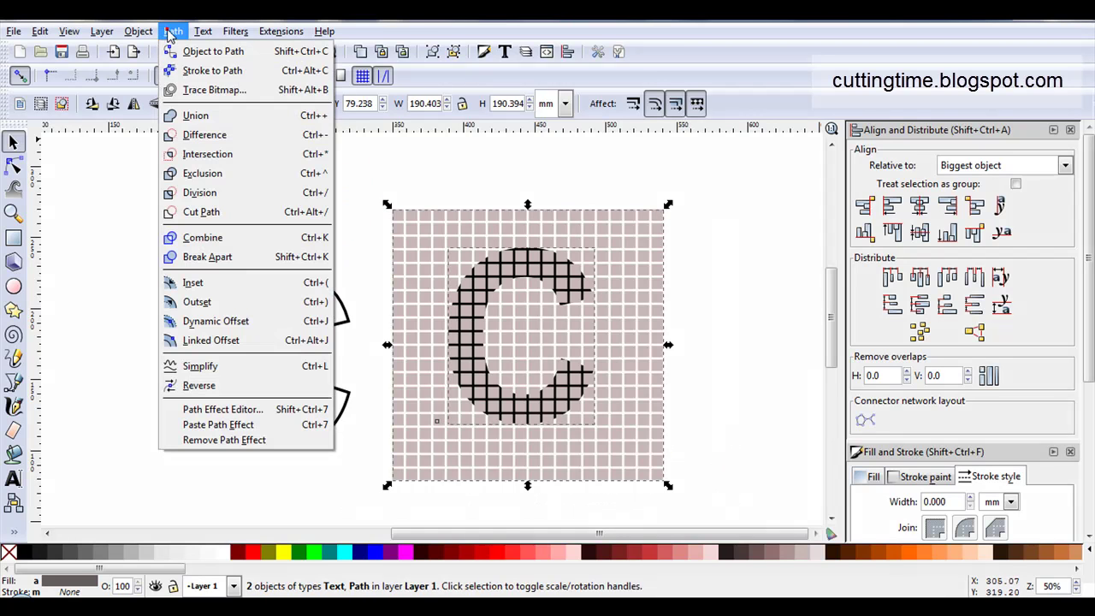
left_click(215, 134)
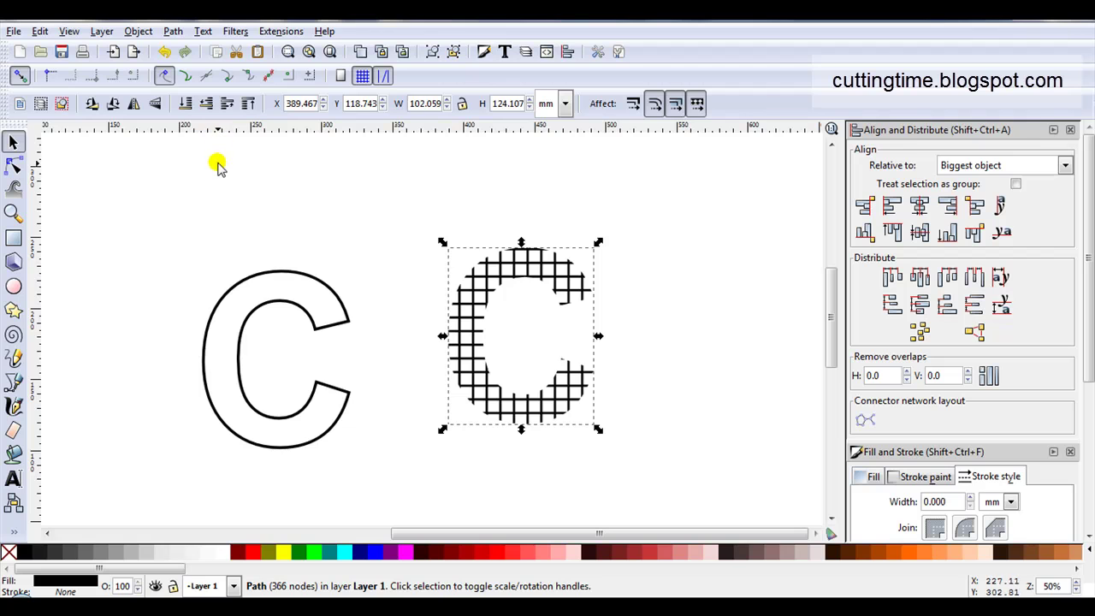
Centre the lattice C vertically and horizontally on the outlined C
left_click(246, 274, "shift")
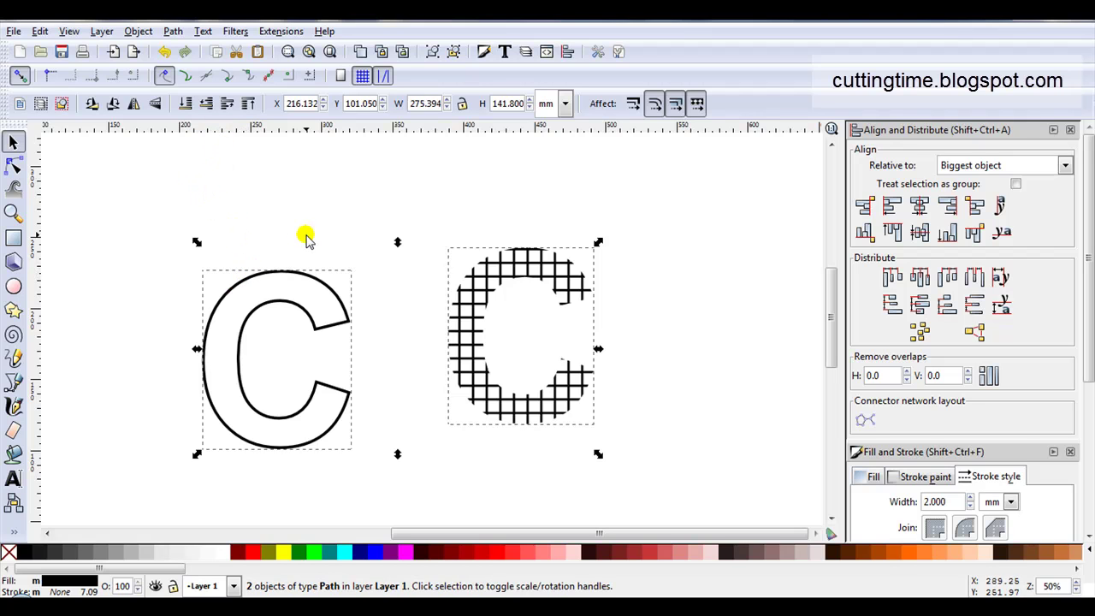
left_click(920, 234)
left_click(919, 206)
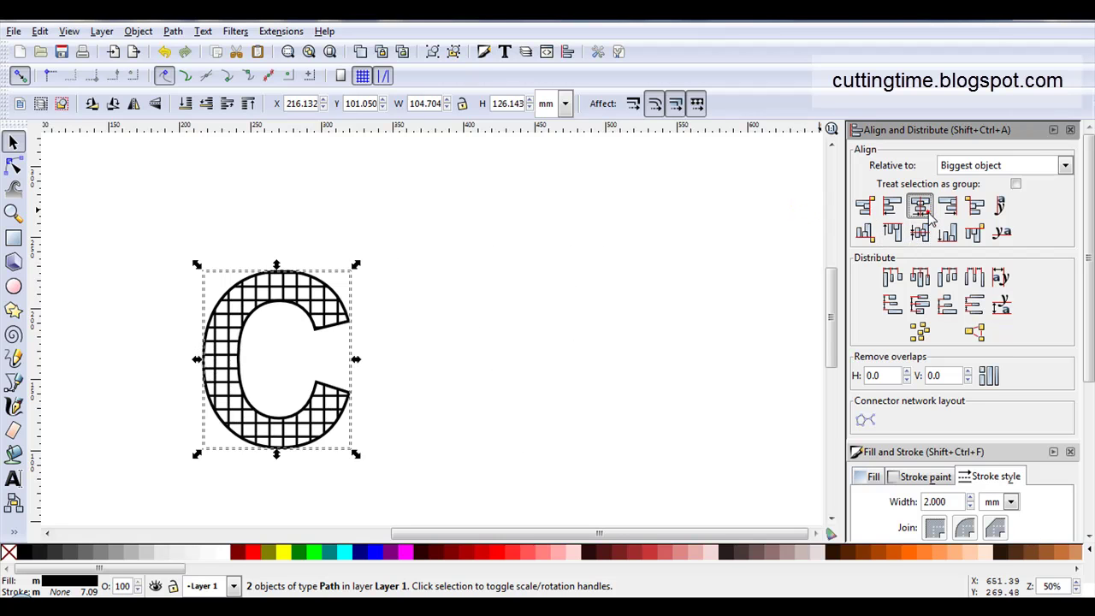
scroll(178, 466, "up", 2)
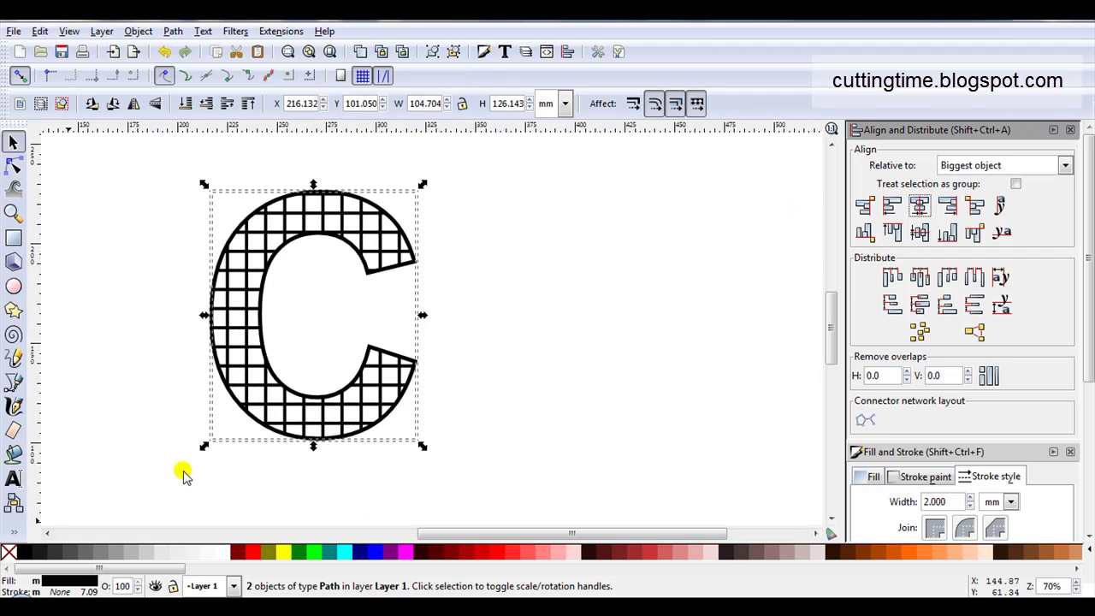
Colour the lattice C lime to distinguish it from the outline
left_click(168, 386)
left_click(282, 347)
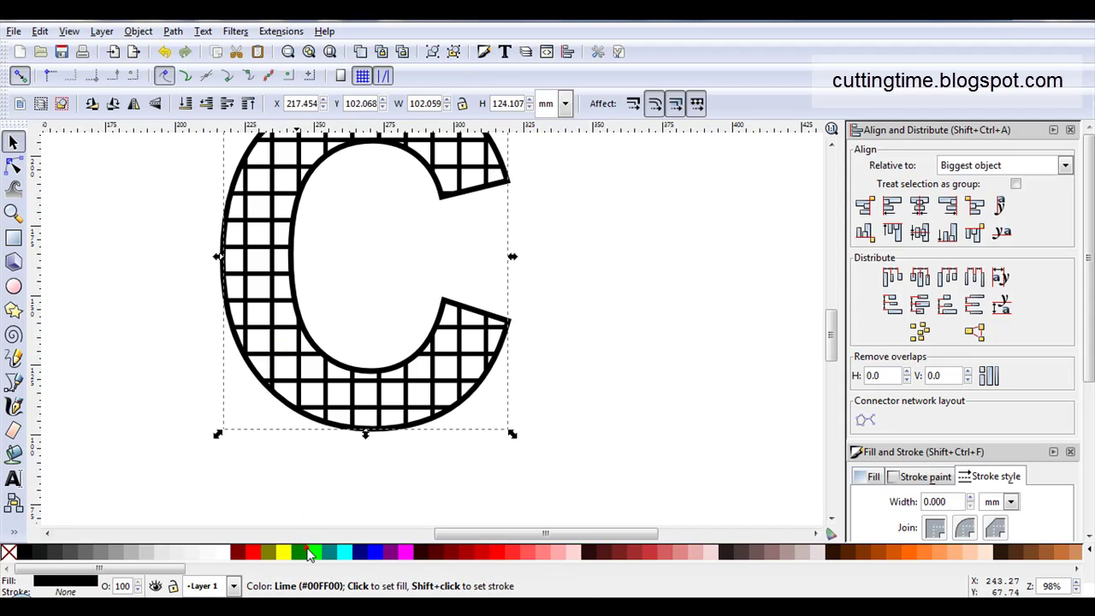
left_click(308, 551)
scroll(180, 159, "up", 2)
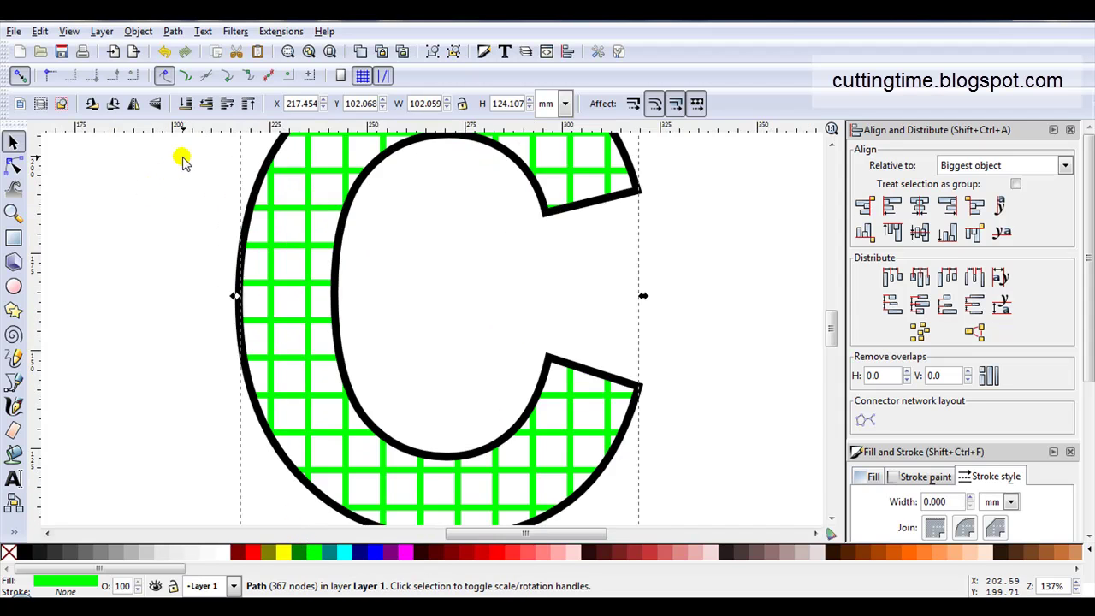
scroll(390, 213, "down", 2)
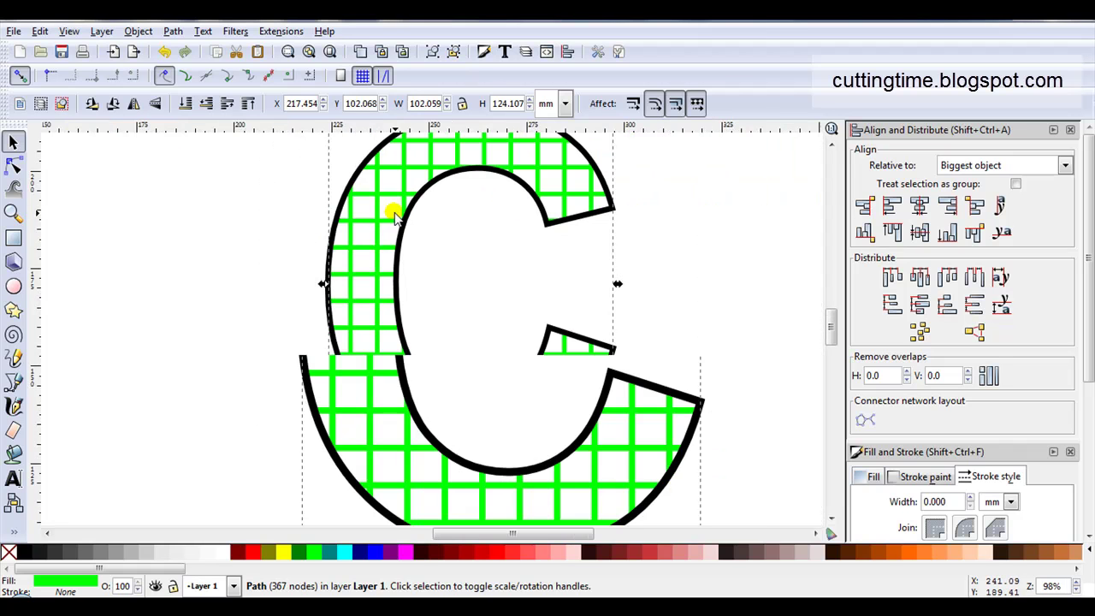
mouse_move(834, 313)
left_mouse_down()
mouse_move(831, 298)
mouse_move(830, 308)
left_mouse_up()
scroll(538, 231, "down", 2)
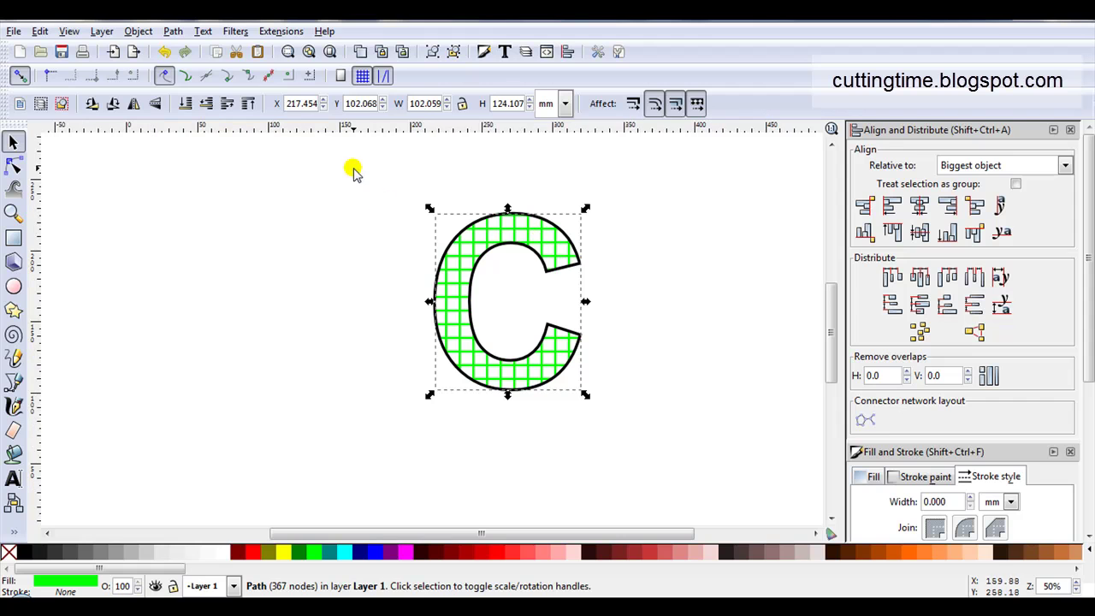
Union the lattice and outlined C into one path and fill it dark red
mouse_move(352, 168)
left_mouse_down()
mouse_move(430, 216)
mouse_move(659, 464)
left_mouse_up()
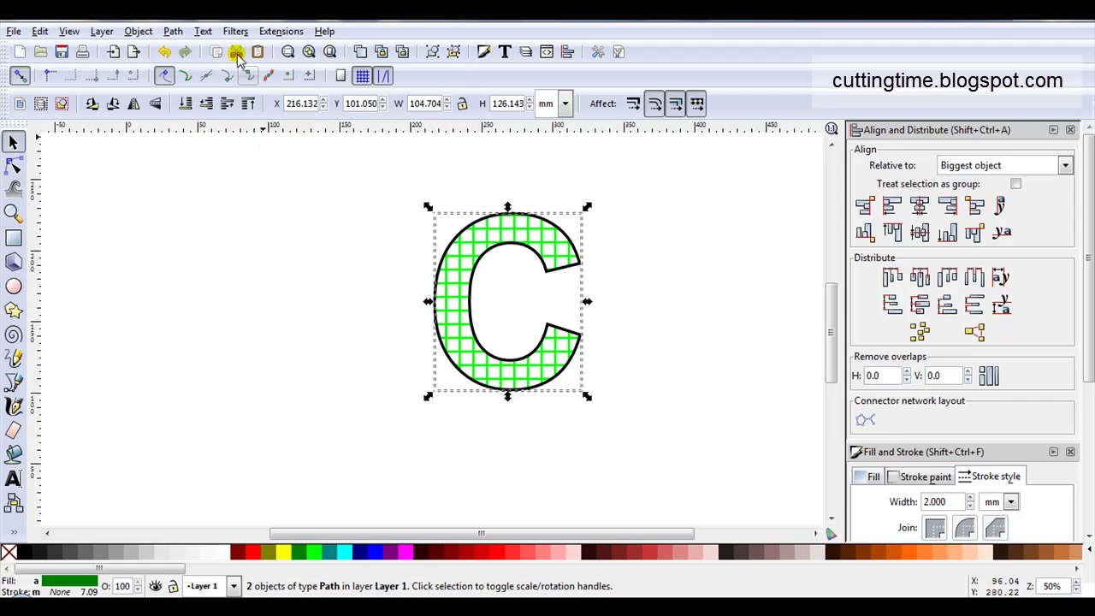
left_click(172, 31)
left_click(195, 114)
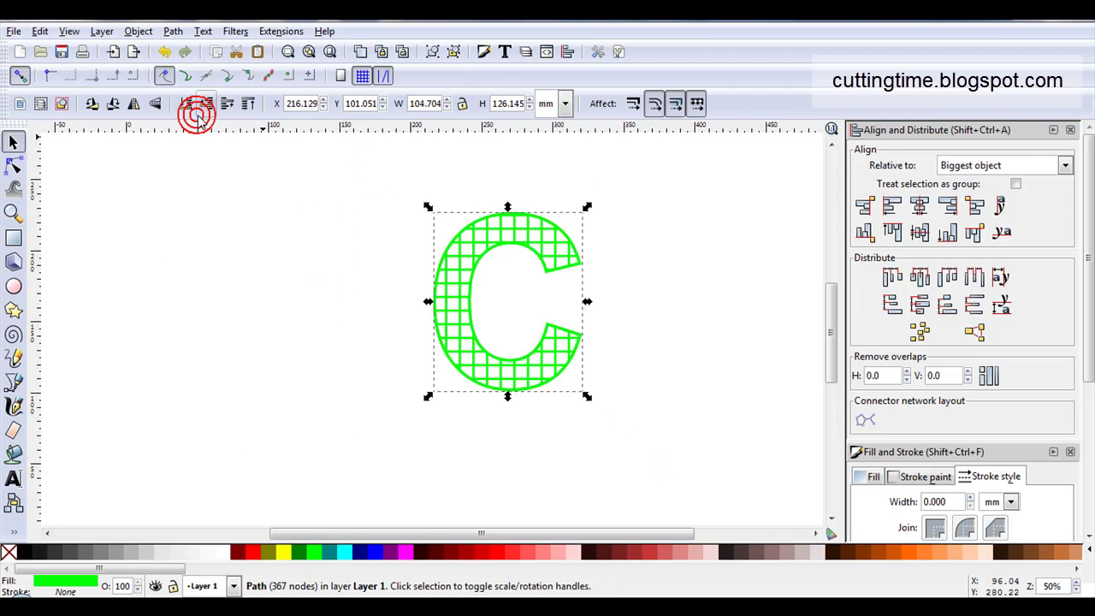
left_click(419, 554)
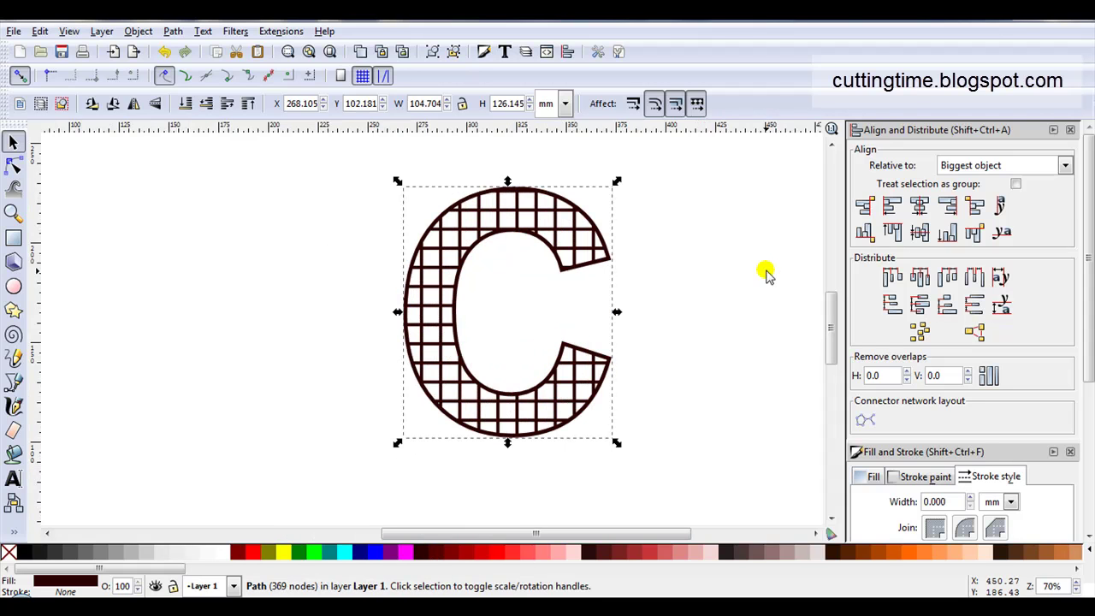